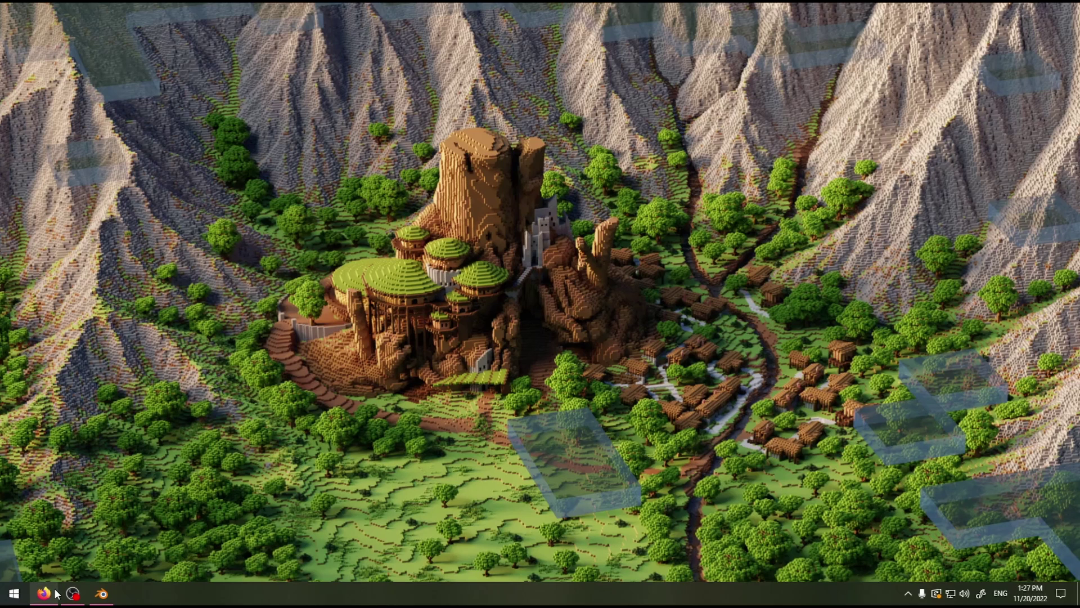
# - Bring up the Firefox window on the blender.org Download page from the taskbar
pyautogui.moveTo(56, 593)
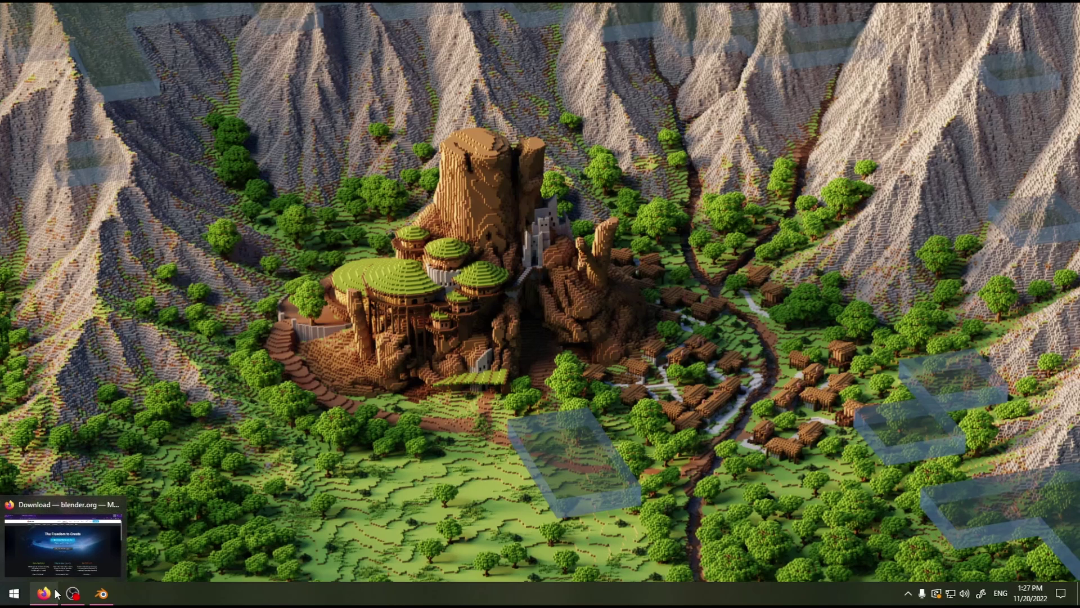
# - Compare the Blender Download and MediaFire tabs, finishing on the Resources.zip (335.73KB) page
pyautogui.click(66, 564)
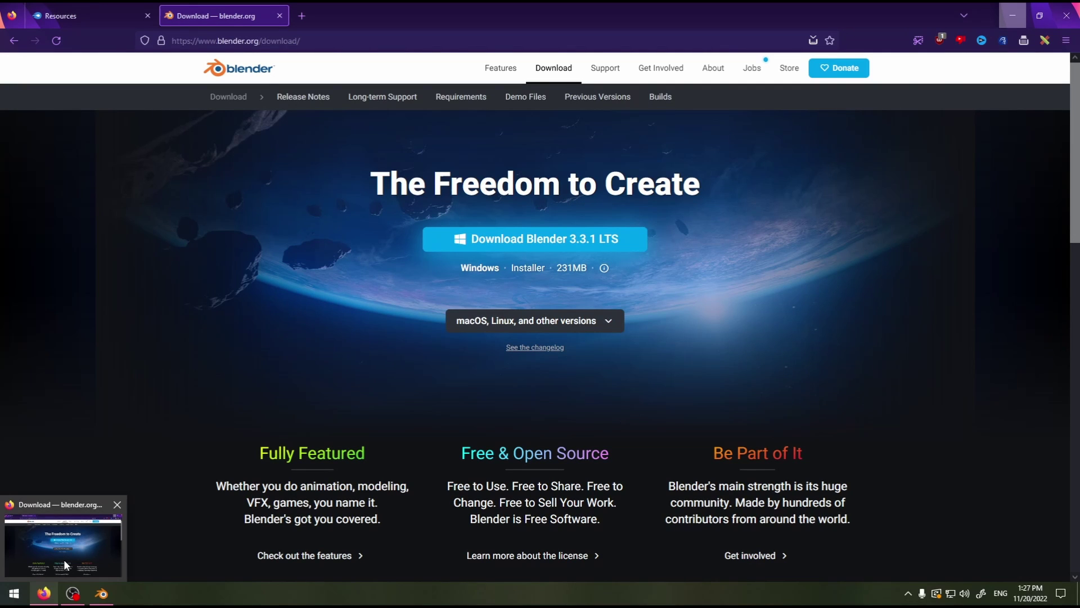
pyautogui.click(135, 16)
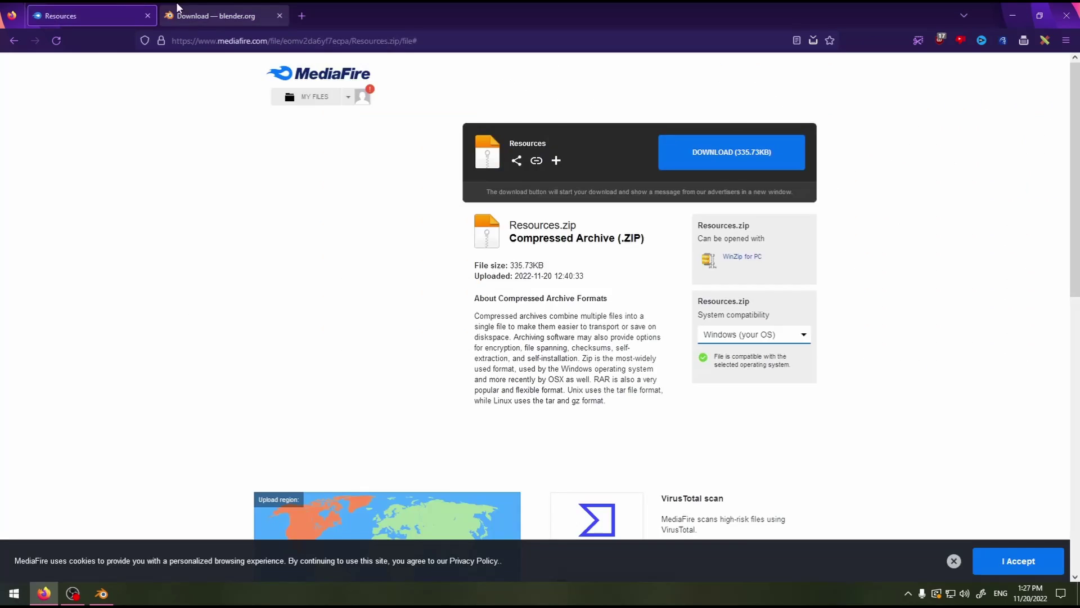
pyautogui.click(177, 11)
pyautogui.click(113, 8)
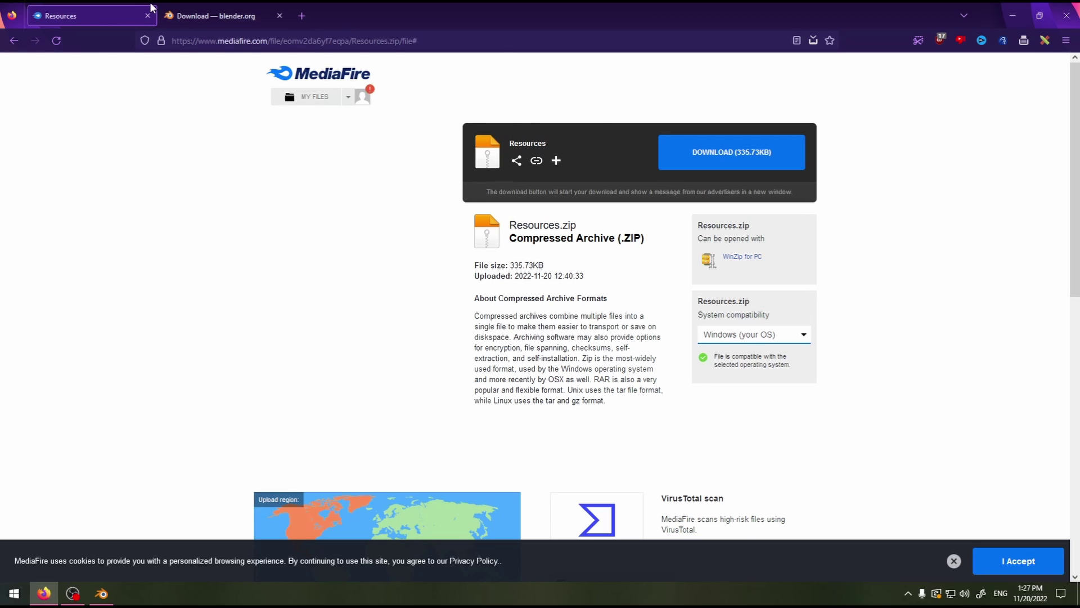
pyautogui.click(191, 21)
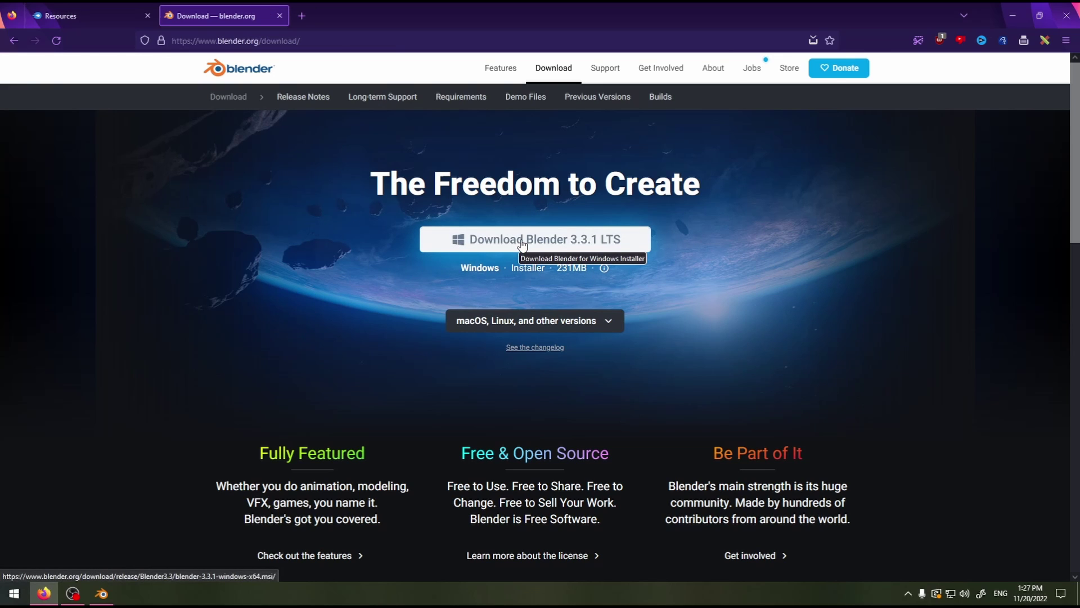
pyautogui.click(84, 15)
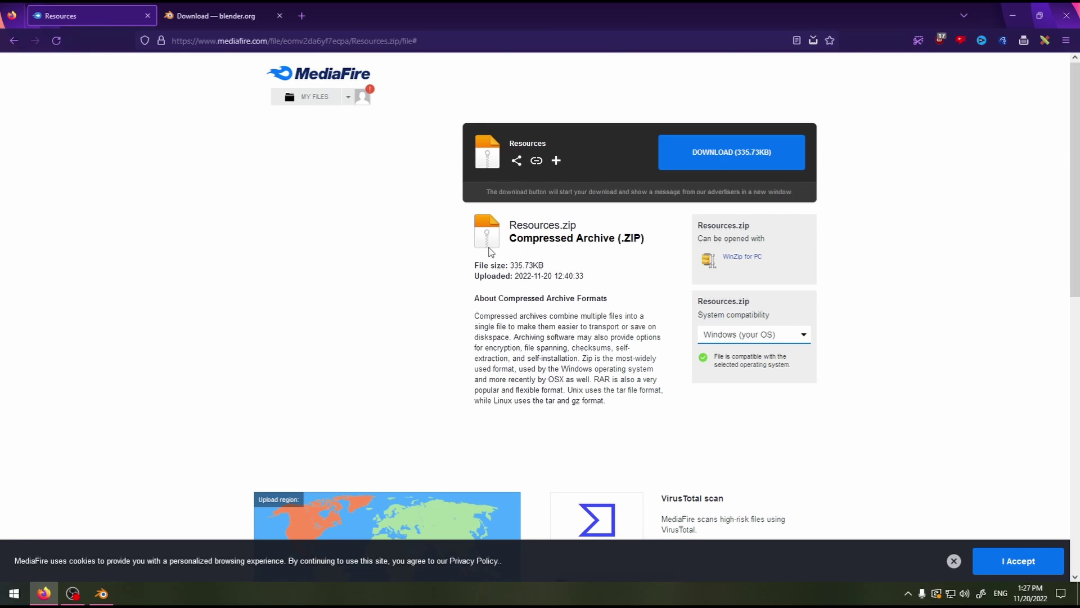
# - Open File Explorer at Desktop\Resources and check that the blip folder holds blip.exe and gzip.exe
pyautogui.hotkey('alt', 'space')
pyautogui.press('Return')
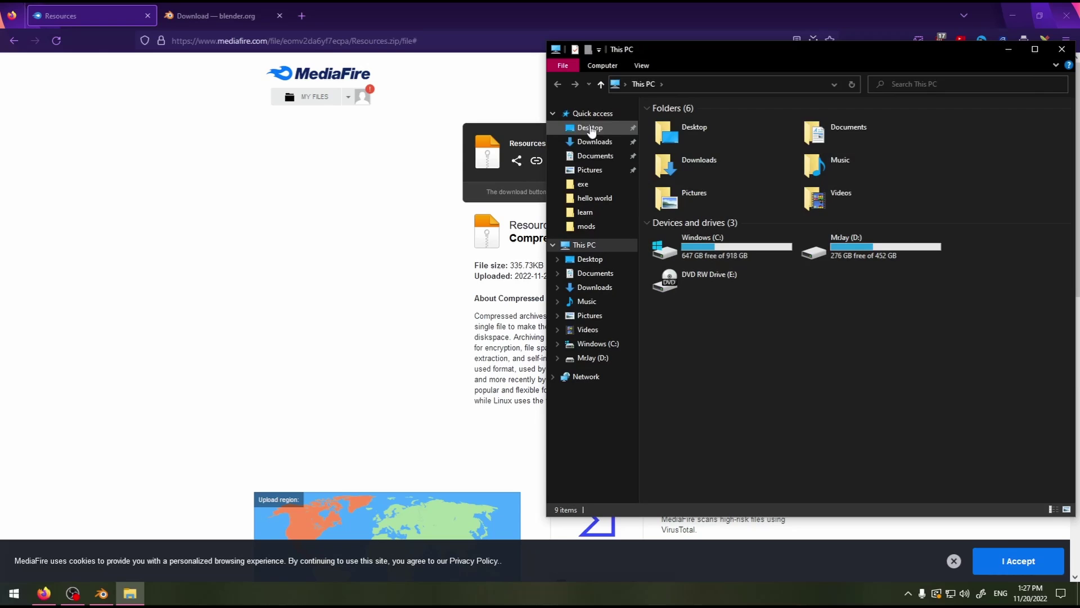
pyautogui.click(595, 142)
pyautogui.click(590, 127)
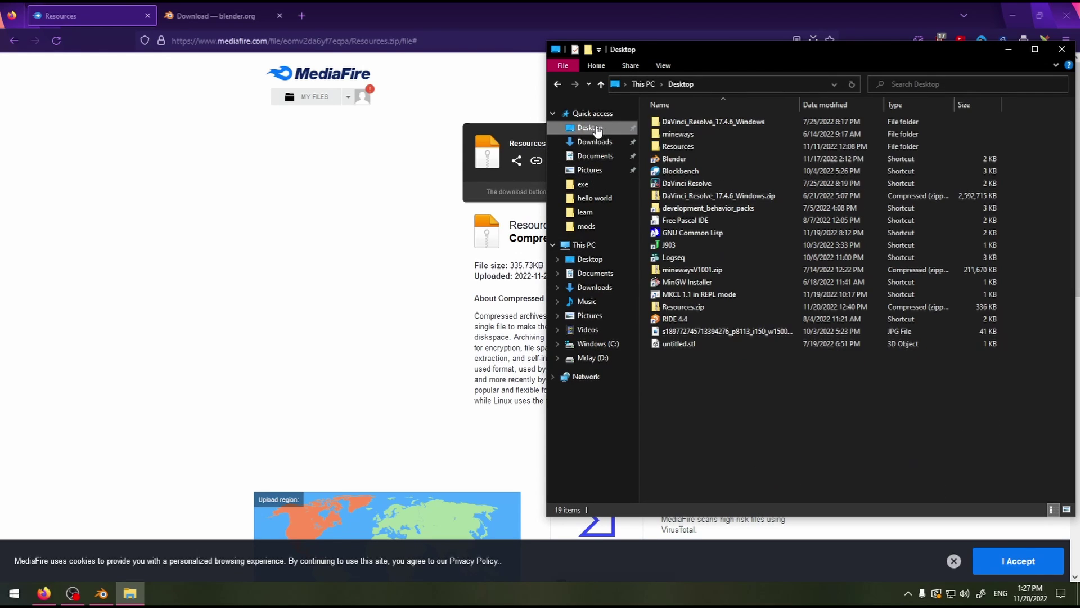
pyautogui.doubleClick(710, 147)
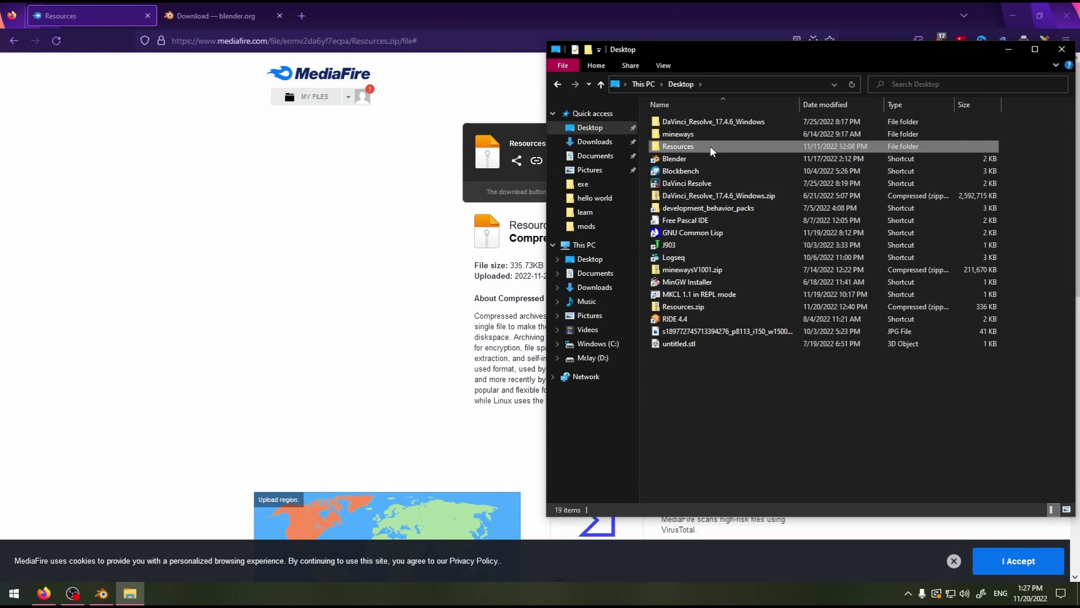
pyautogui.moveTo(825, 51); pyautogui.dragTo(315, 2)
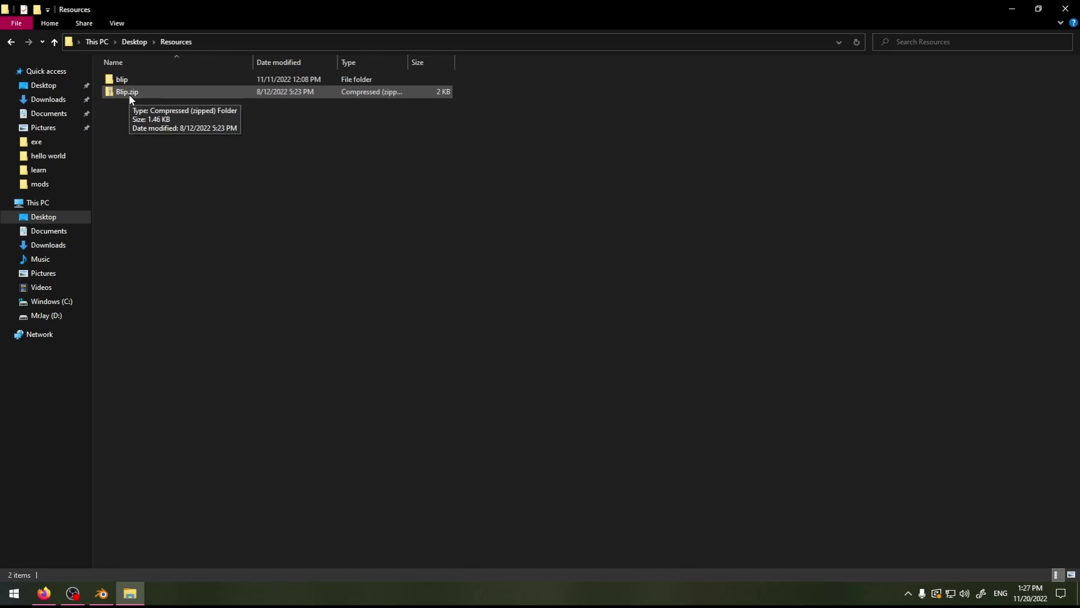
pyautogui.doubleClick(110, 80)
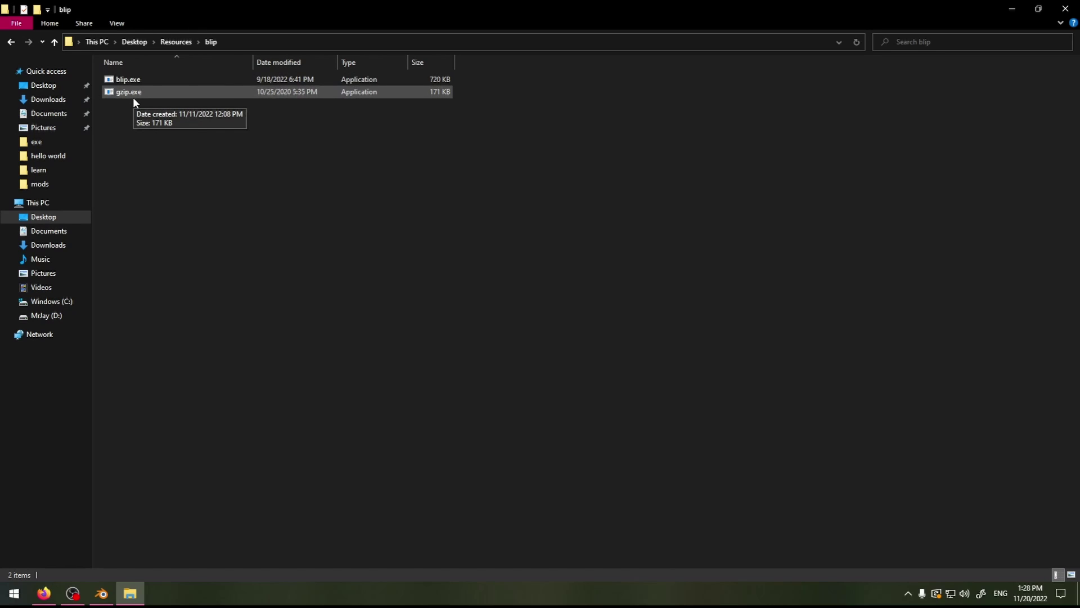
pyautogui.click(170, 42)
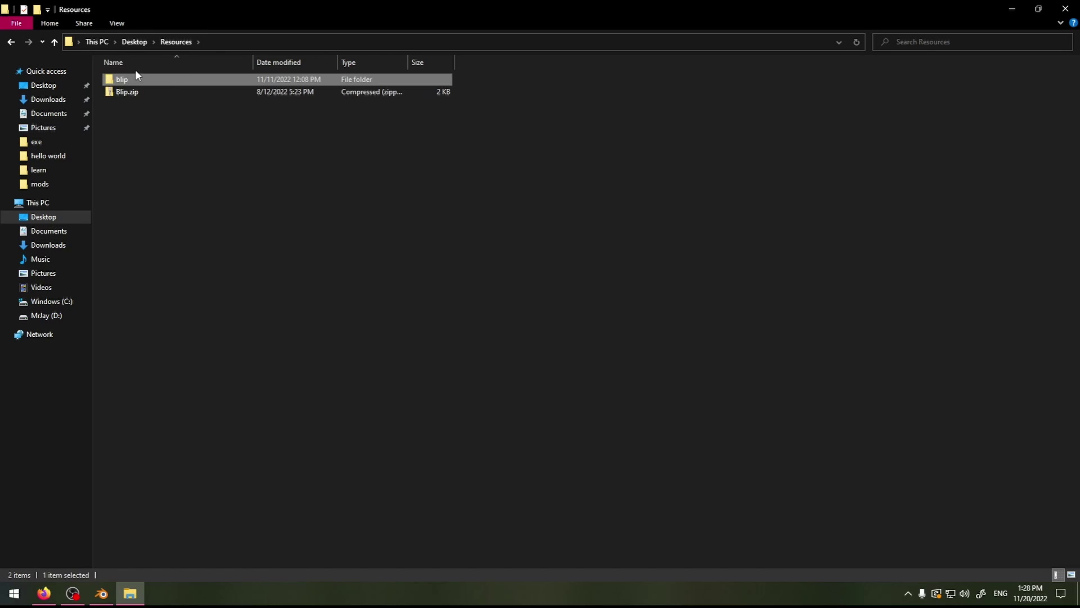
# - Minimize both File Explorer and Firefox to leave the bare desktop
pyautogui.click(1010, 9)
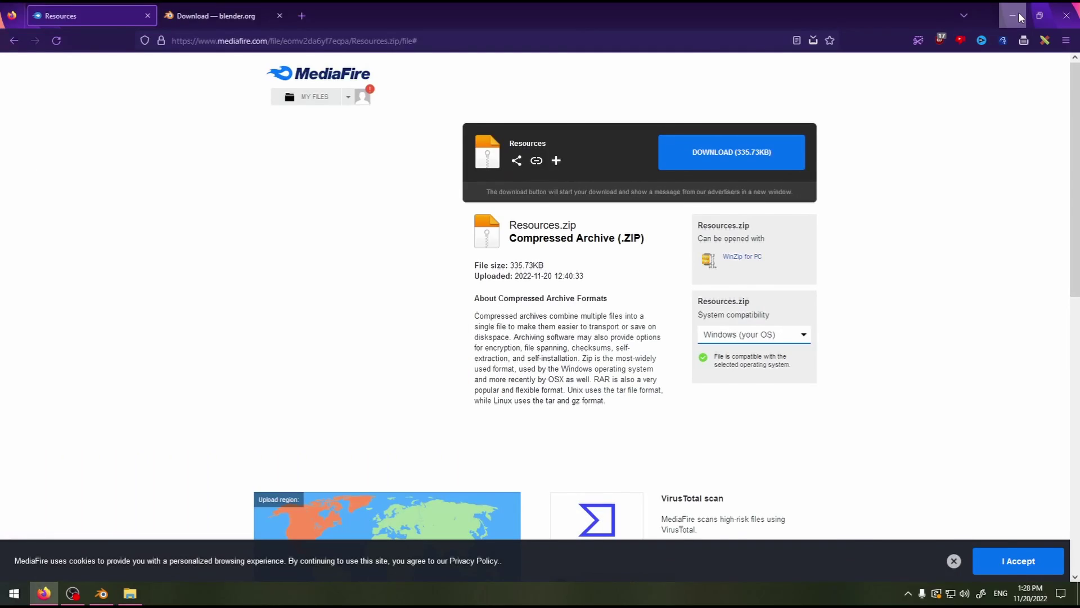
pyautogui.click(1018, 13)
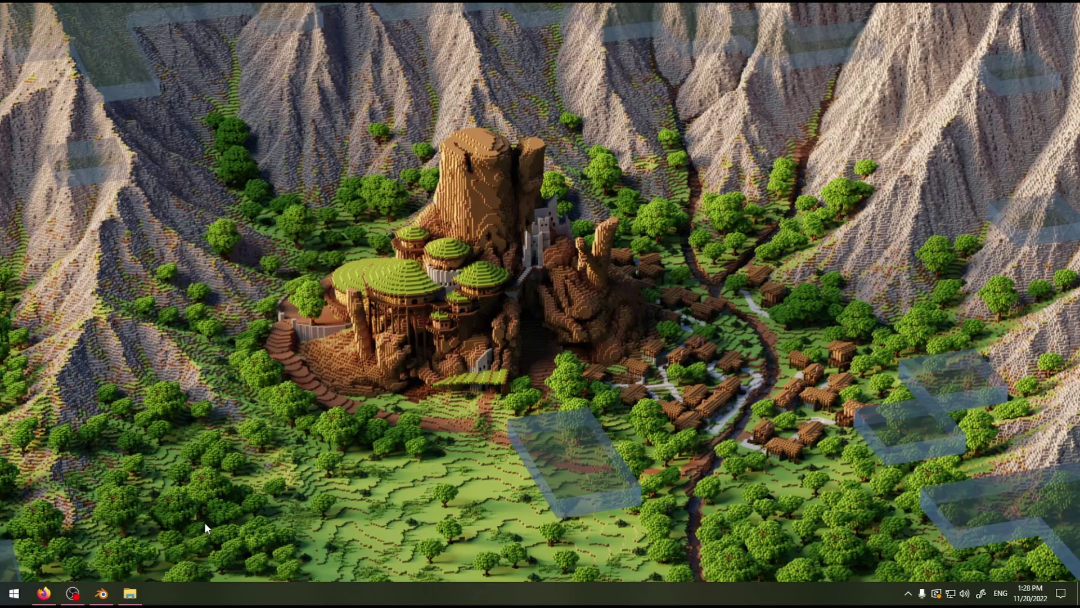
# - Switch to Blender's default cube scene with the Blip panel, dismissing the Start menu
pyautogui.moveTo(110, 598)
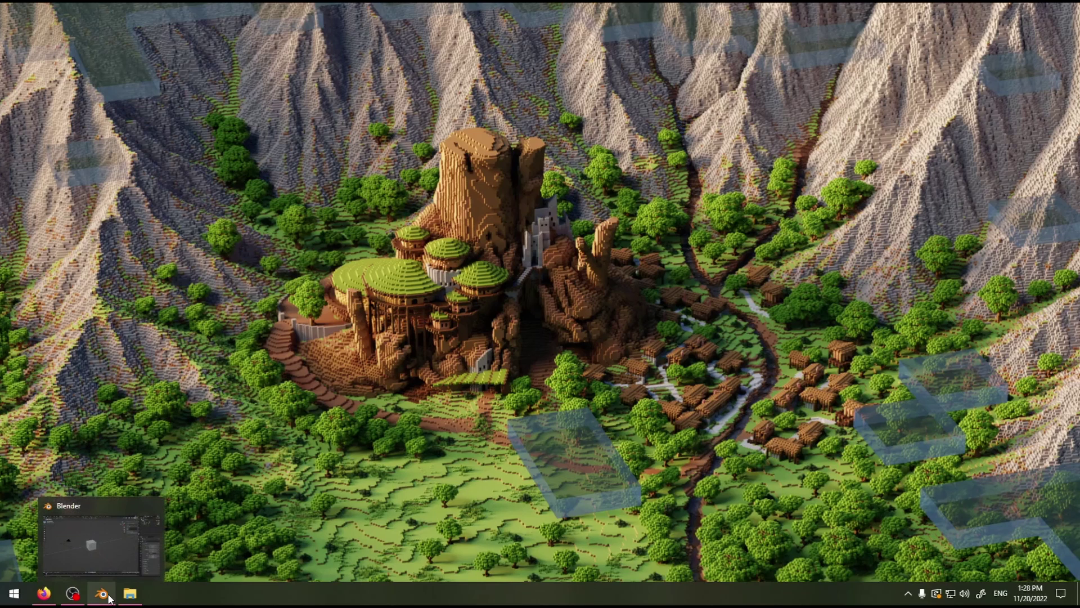
pyautogui.click(109, 598)
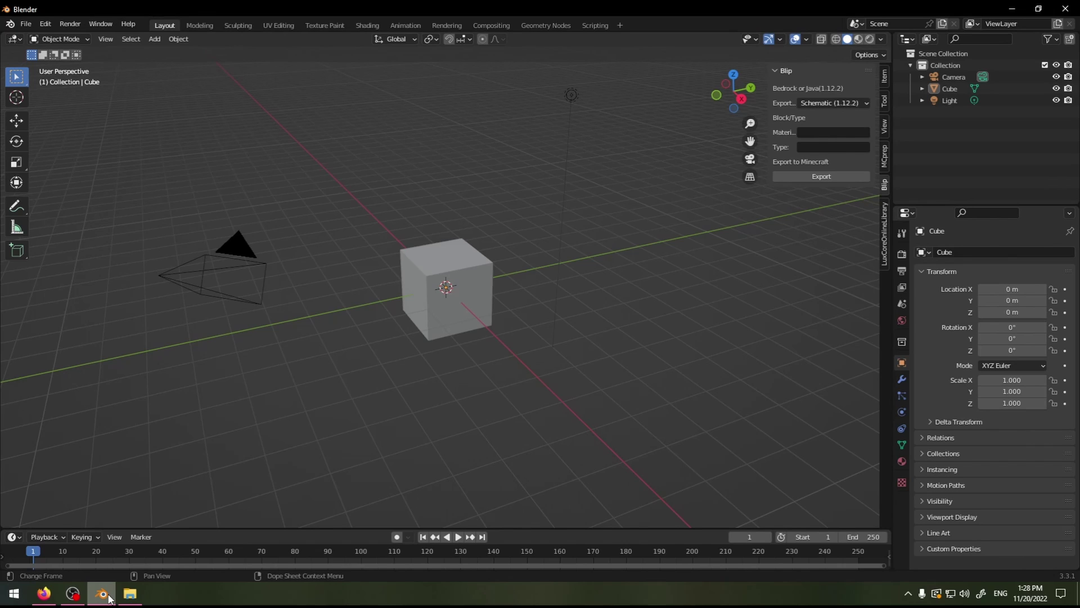
pyautogui.click(14, 593)
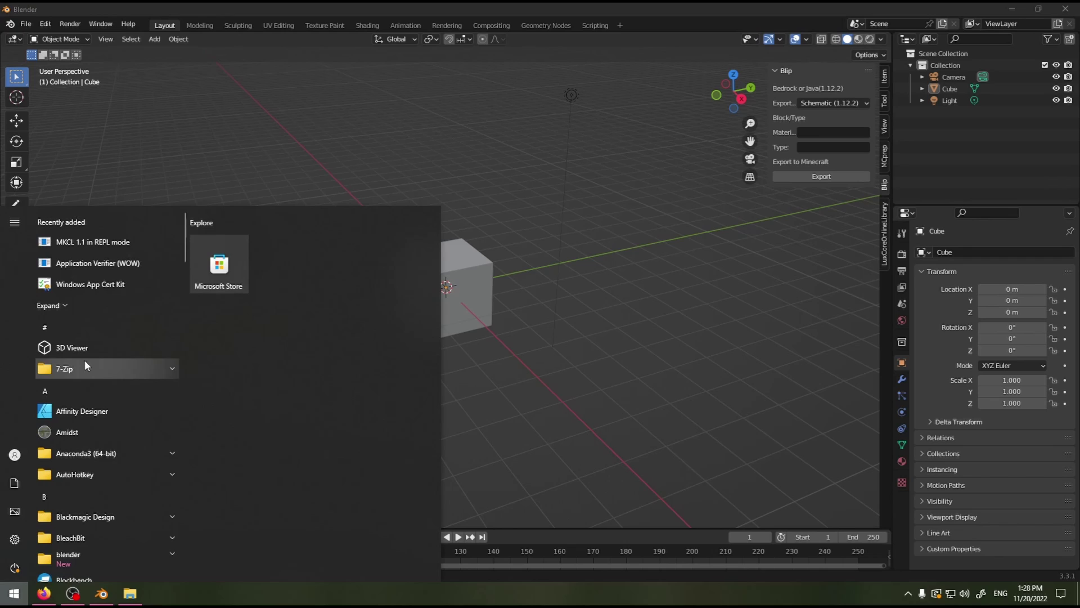
pyautogui.scroll(-3, 105, 428)
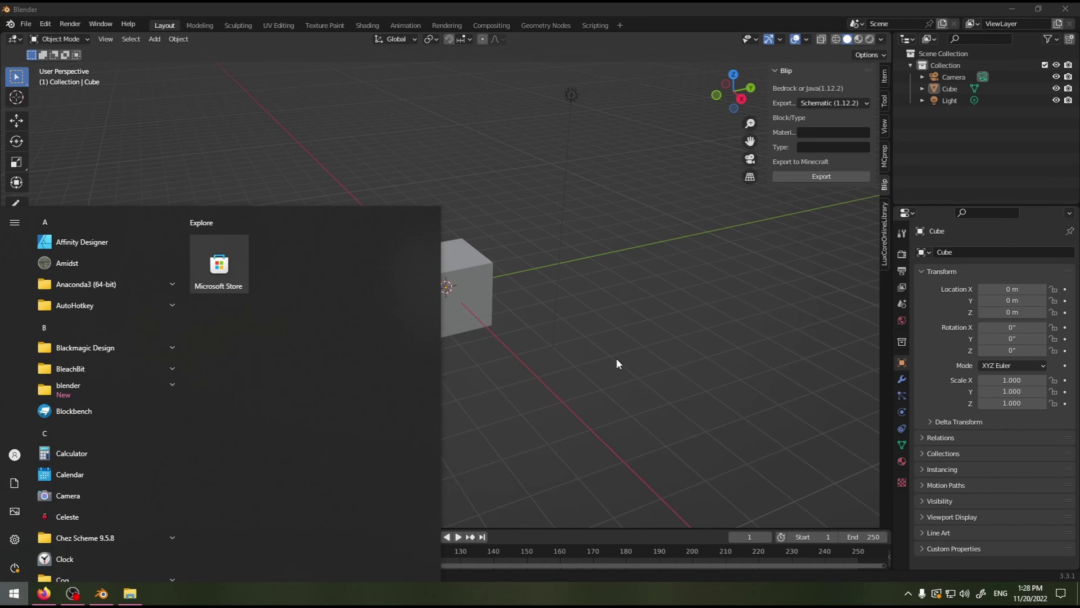
pyautogui.click(762, 286)
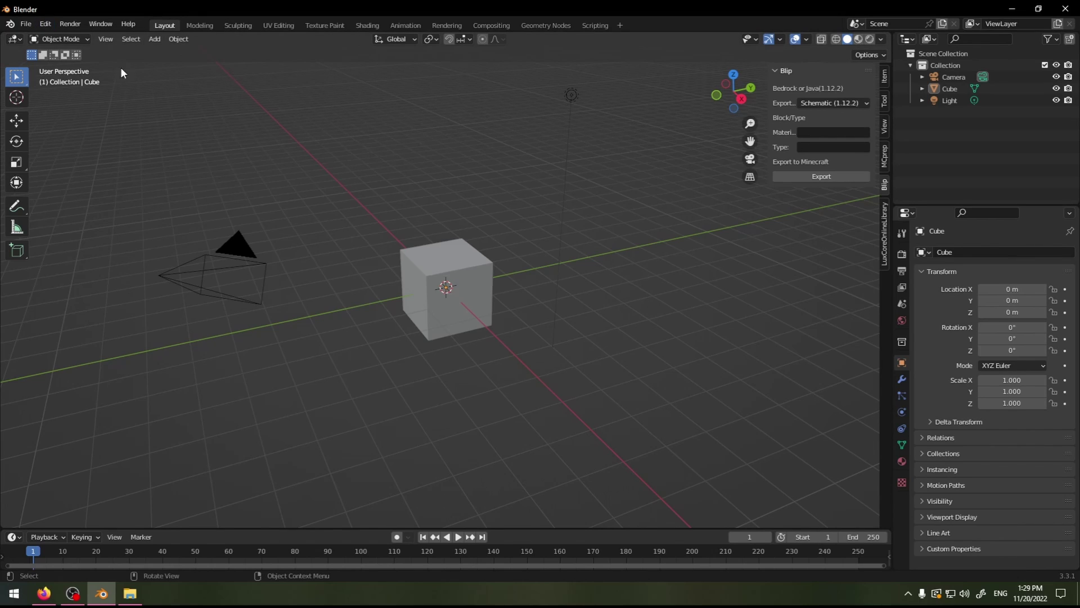
# - Open Blender Preferences on the Add-ons section
pyautogui.click(38, 25)
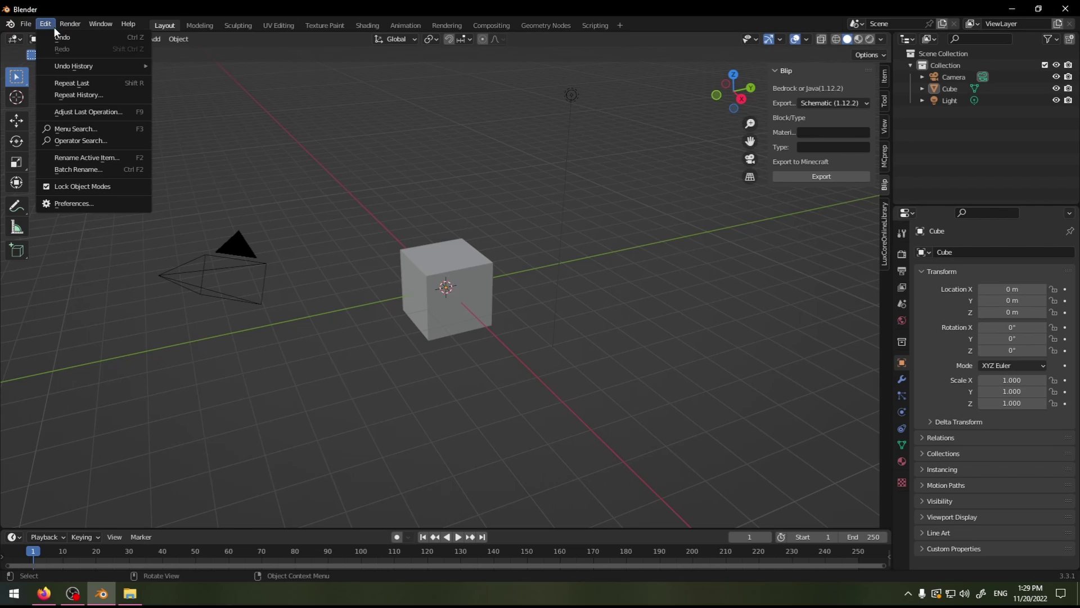
pyautogui.click(73, 202)
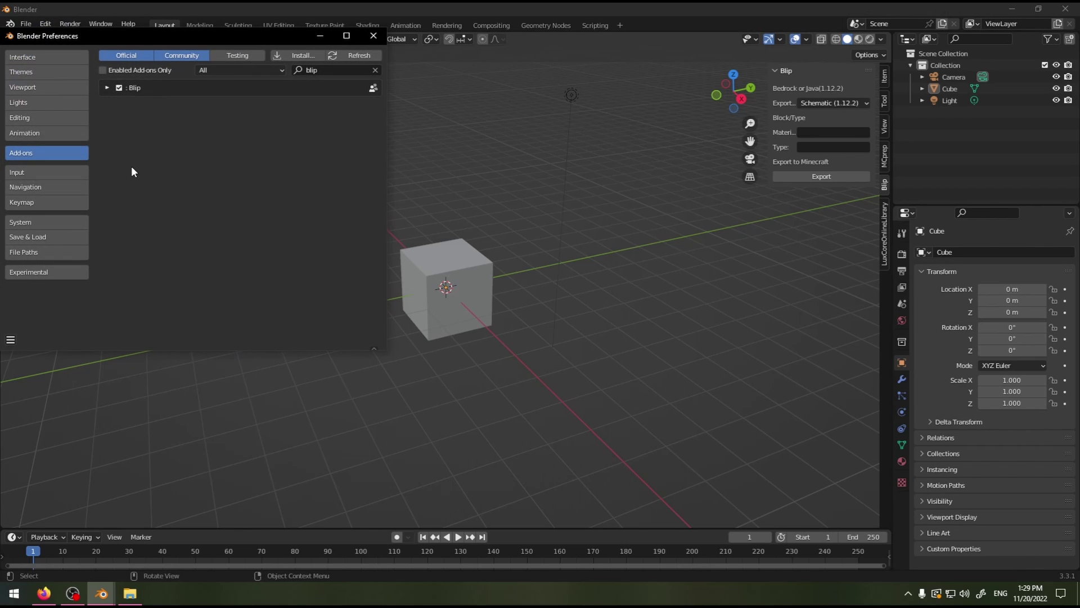
pyautogui.moveTo(219, 39); pyautogui.dragTo(419, 60)
pyautogui.click(245, 80)
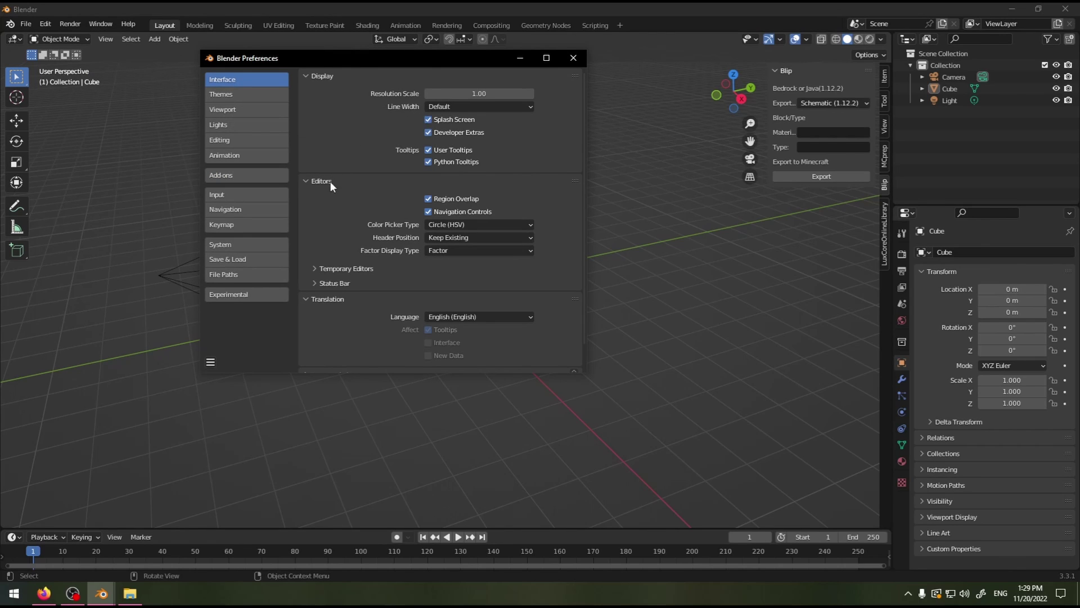
pyautogui.click(221, 176)
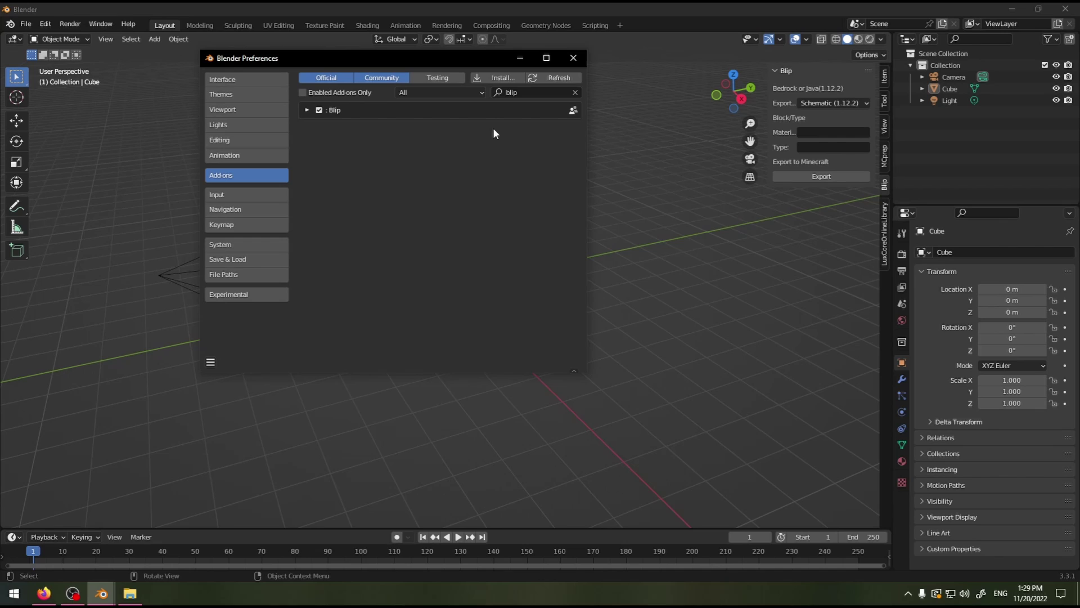
# - Clear the 'blip' add-on filter and open the Install file browser
pyautogui.click(573, 93)
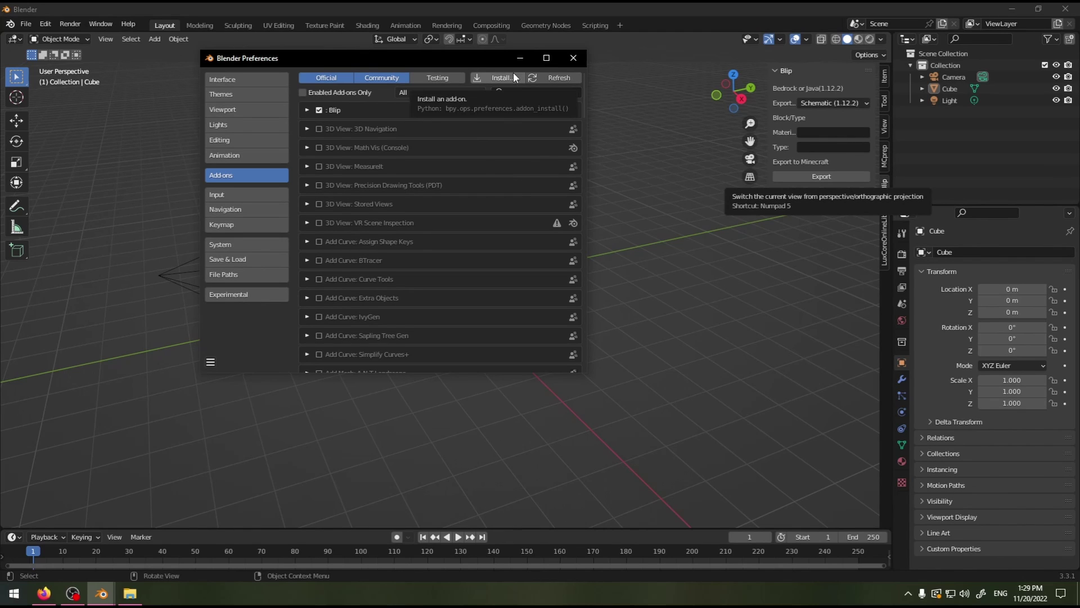
pyautogui.moveTo(474, 55); pyautogui.dragTo(491, 54)
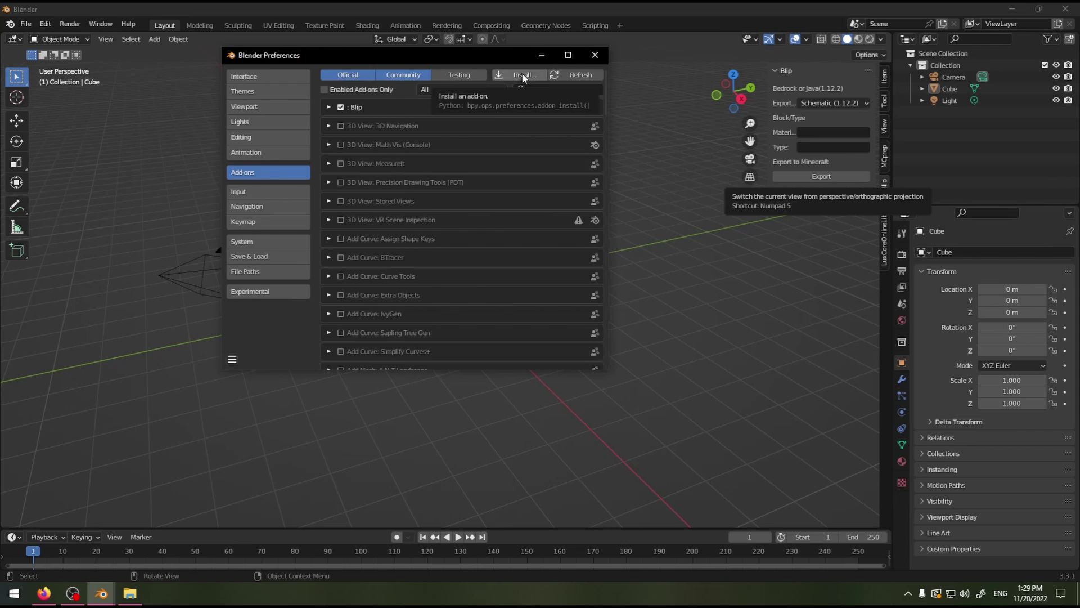
pyautogui.click(521, 77)
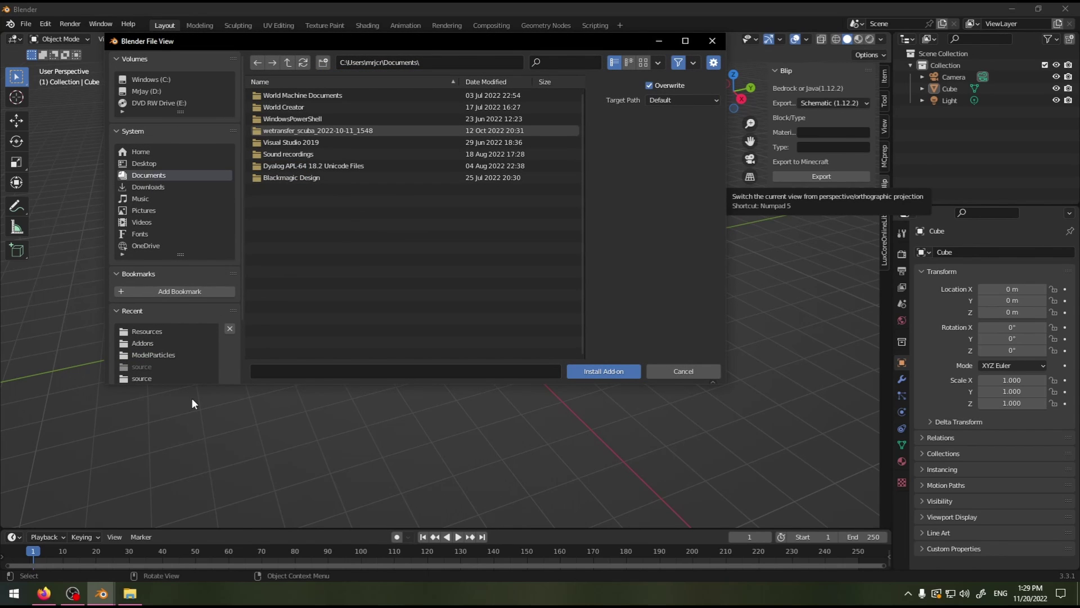
# - Locate Blip.zip in the Desktop Resources folder in File Explorer
pyautogui.click(130, 593)
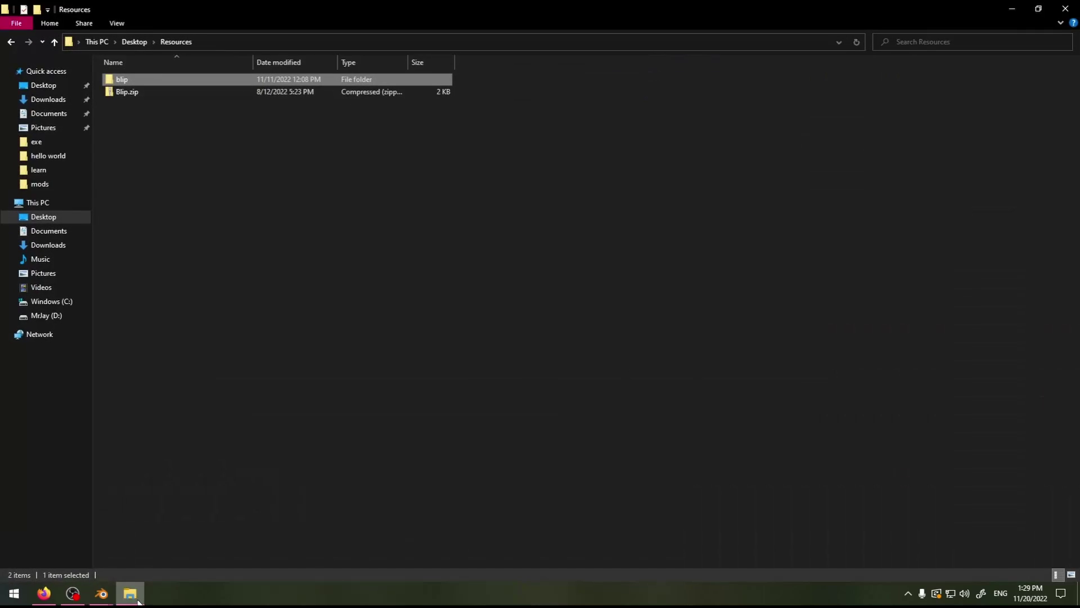
pyautogui.doubleClick(352, 5)
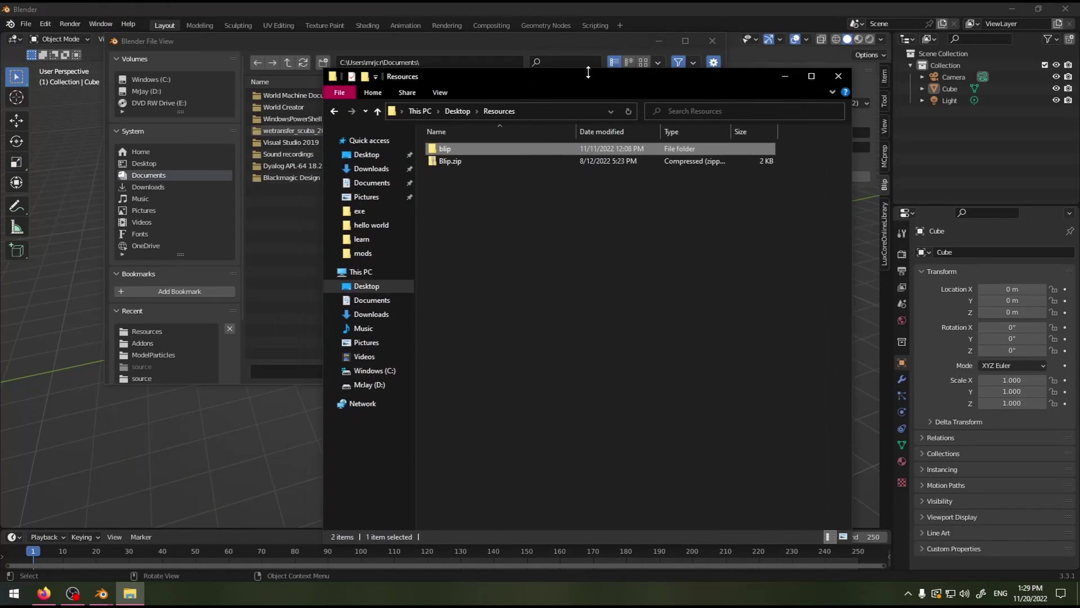
pyautogui.click(479, 162)
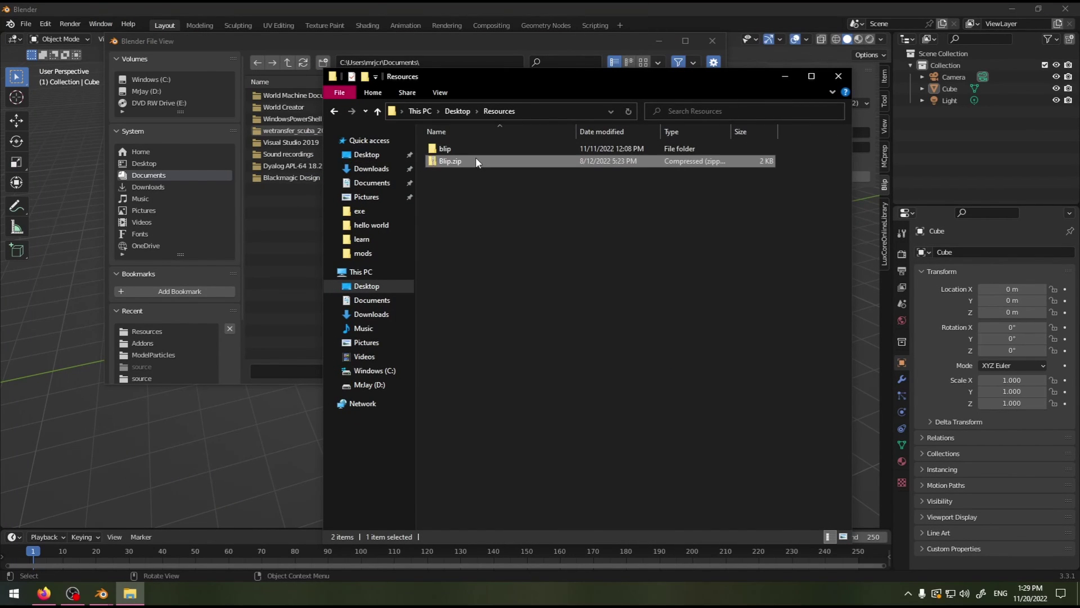
# - Browse D:\Blender\Addons for the add-on, then close File Explorer
pyautogui.click(373, 385)
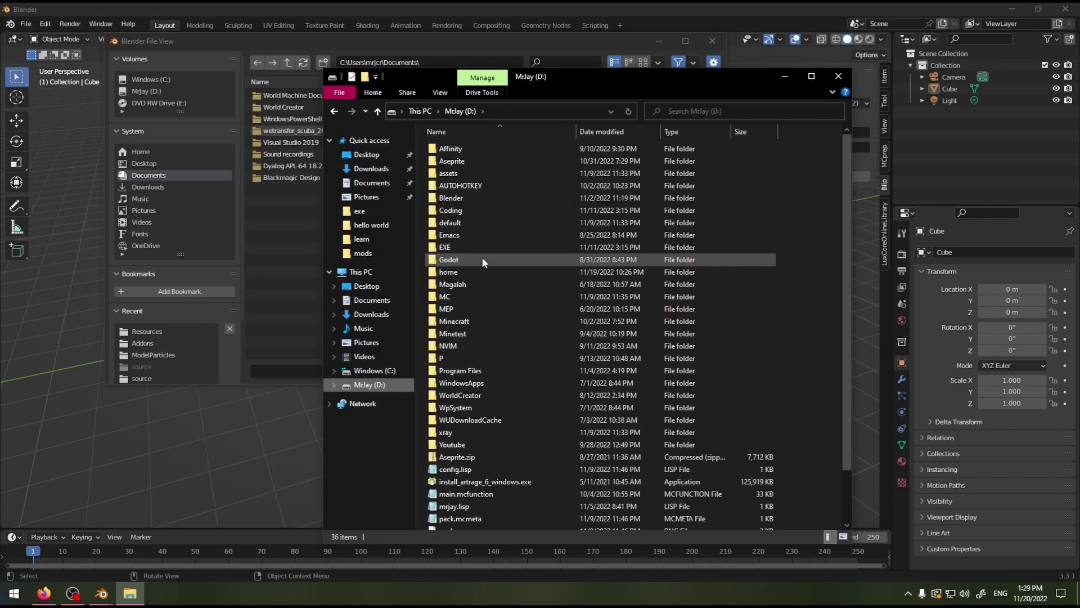
pyautogui.doubleClick(470, 197)
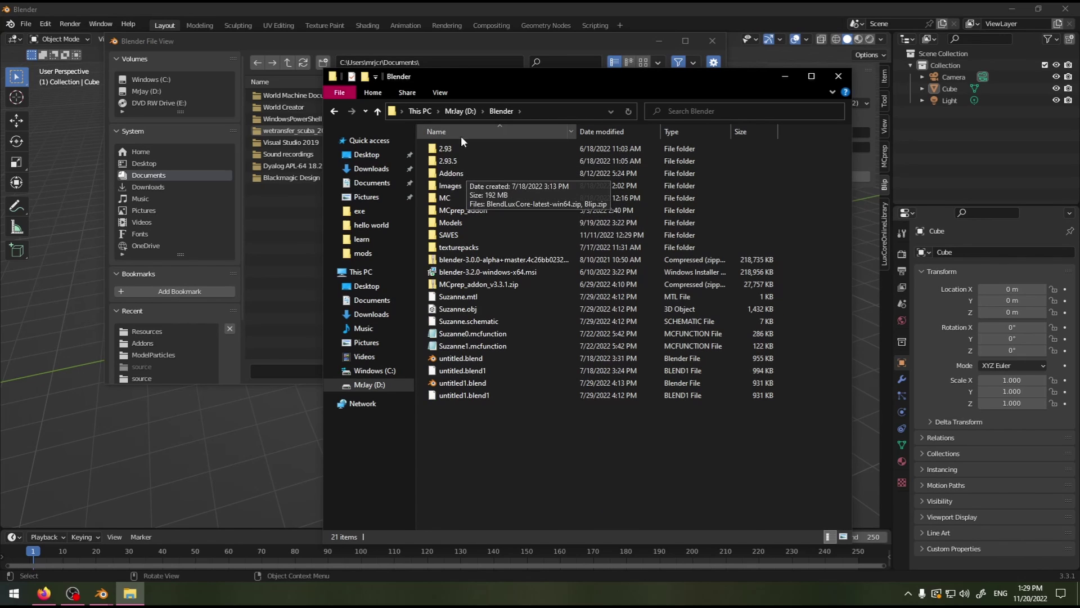
pyautogui.click(461, 111)
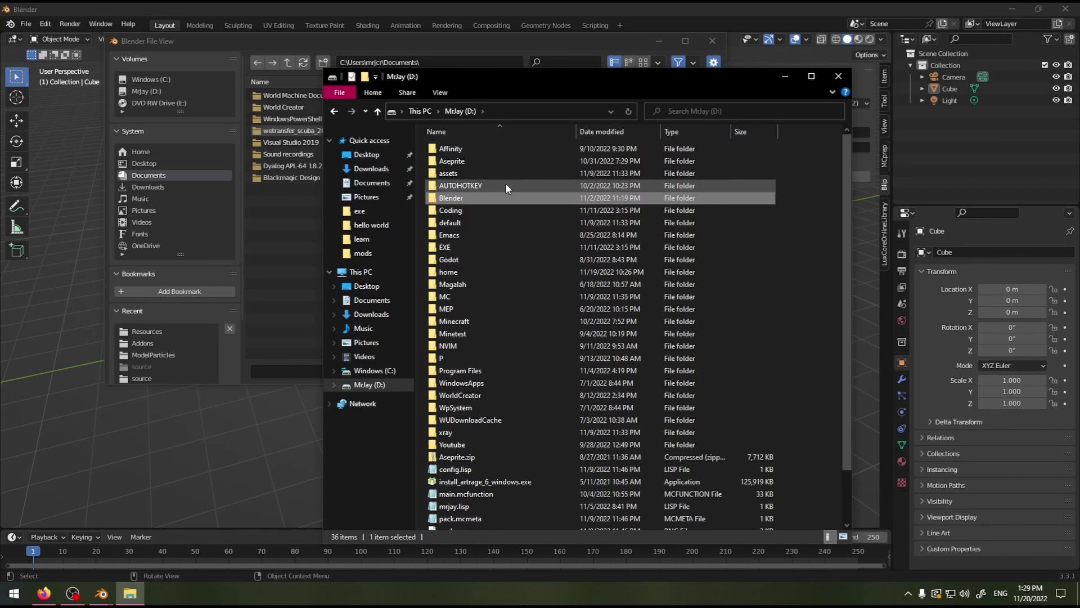
pyautogui.doubleClick(496, 198)
pyautogui.doubleClick(488, 174)
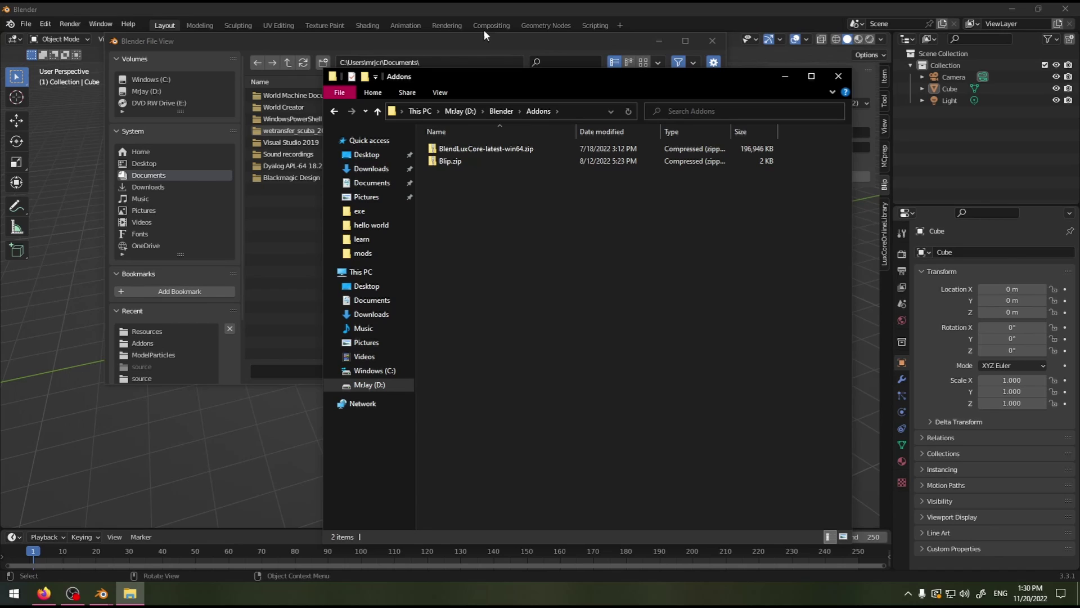
pyautogui.click(513, 111)
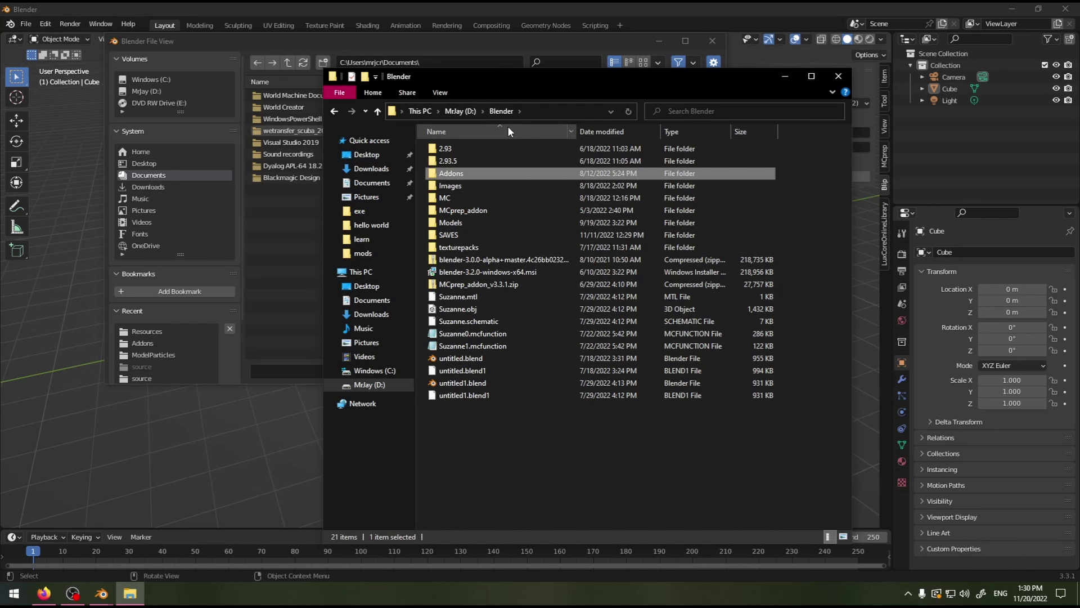
pyautogui.click(840, 77)
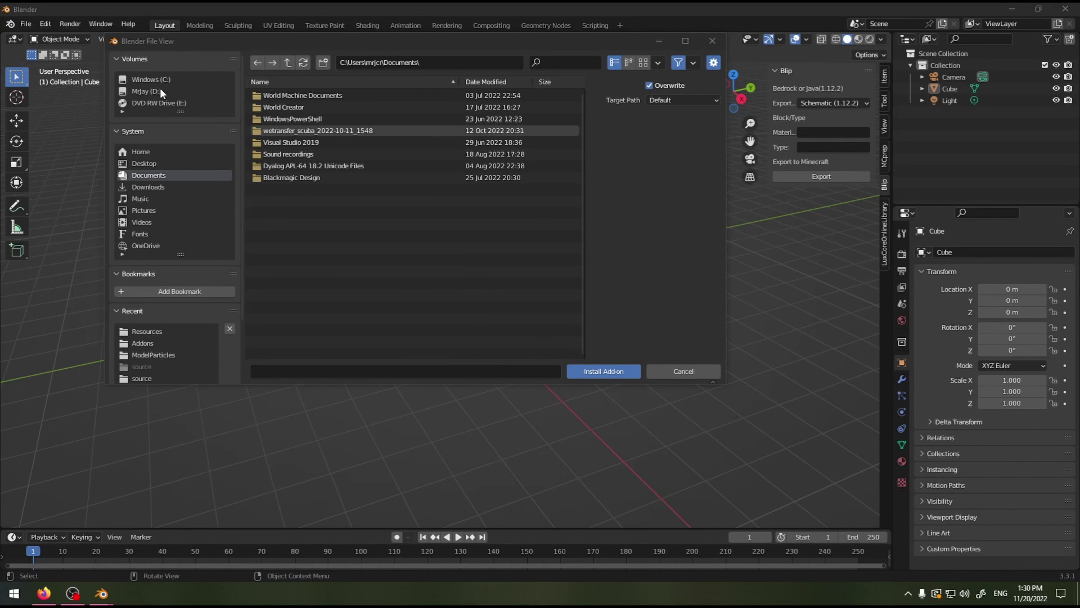
# - Navigate Blender's file browser to Desktop\Resources and select Blip.zip
pyautogui.click(145, 166)
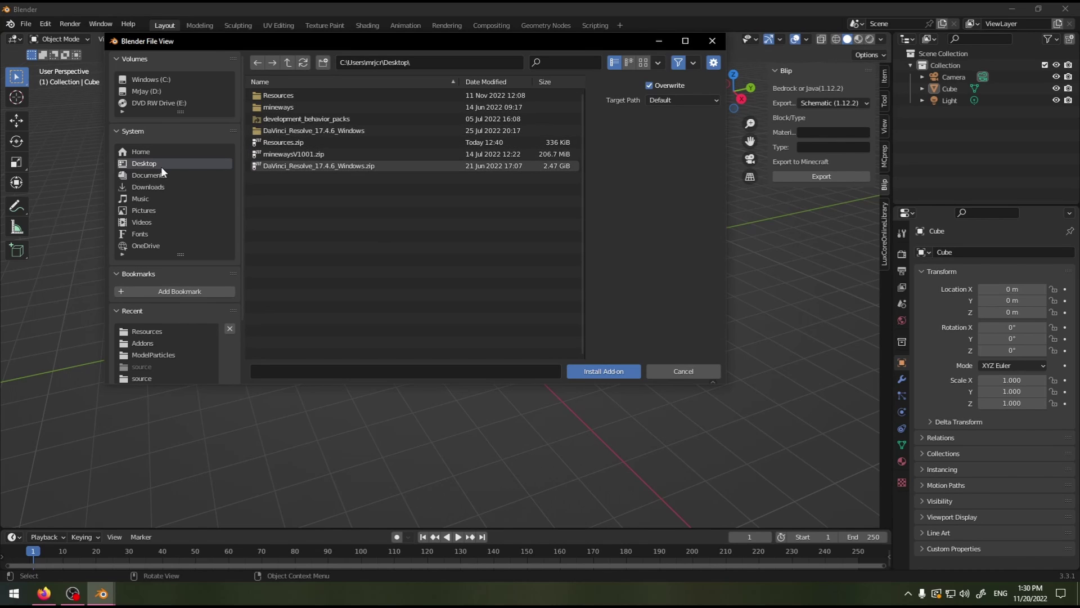
pyautogui.doubleClick(293, 97)
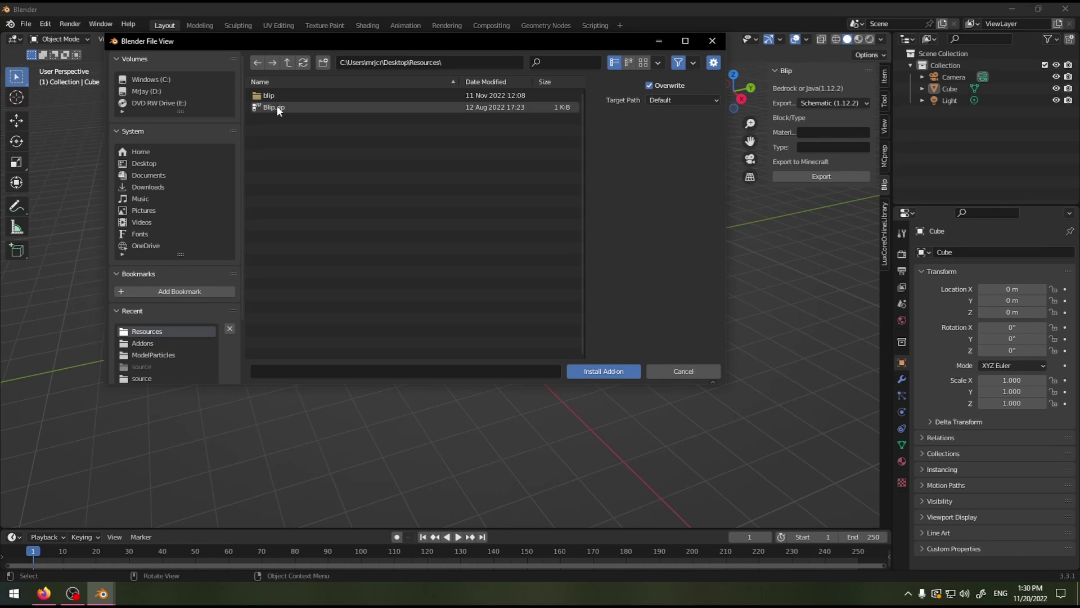
pyautogui.click(280, 109)
# - Cancel the file browser, filter add-ons to 'blip' and disable the Blip add-on
pyautogui.click(683, 370)
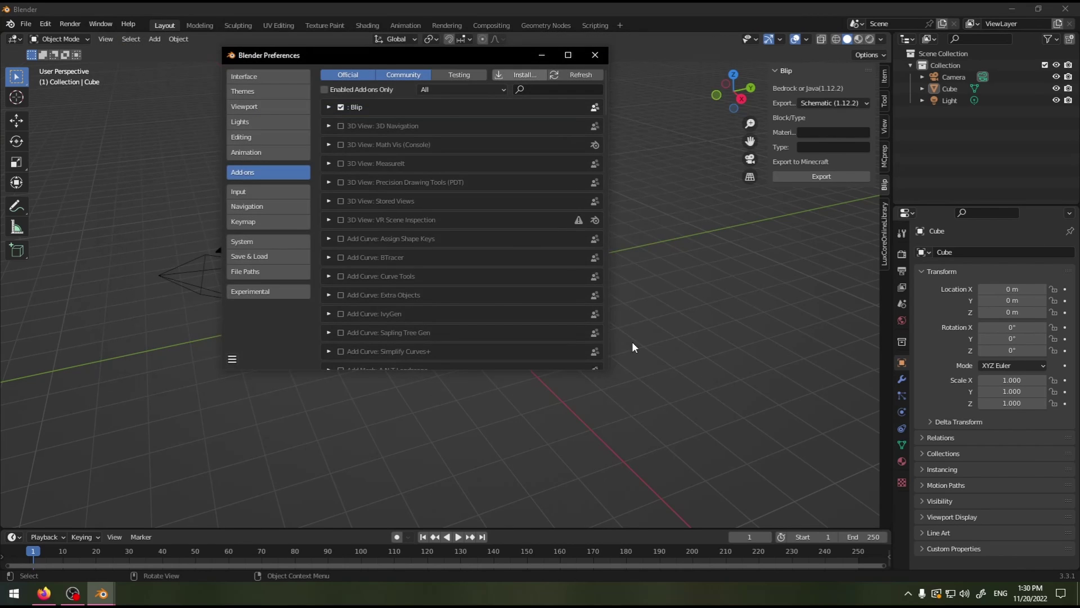
pyautogui.click(540, 93)
pyautogui.write('blk')
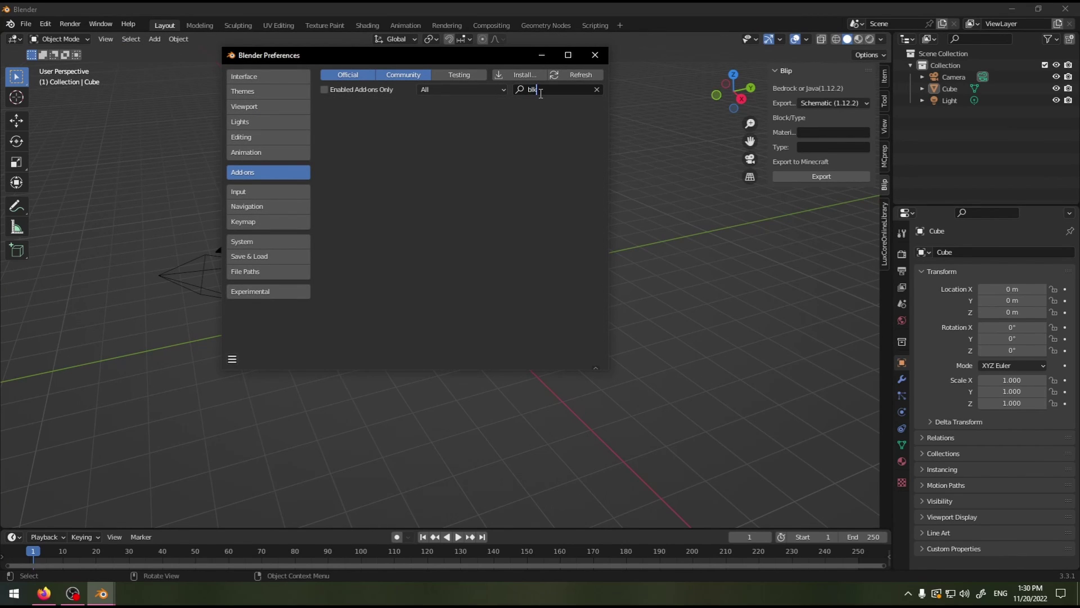
pyautogui.press('BackSpace')
pyautogui.write('ip')
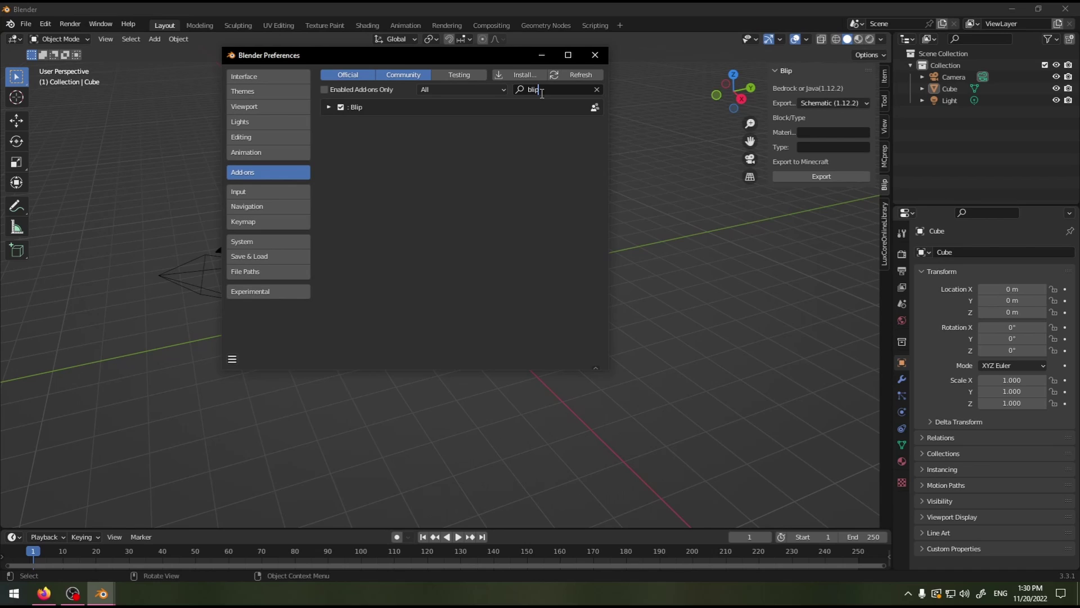
pyautogui.click(341, 106)
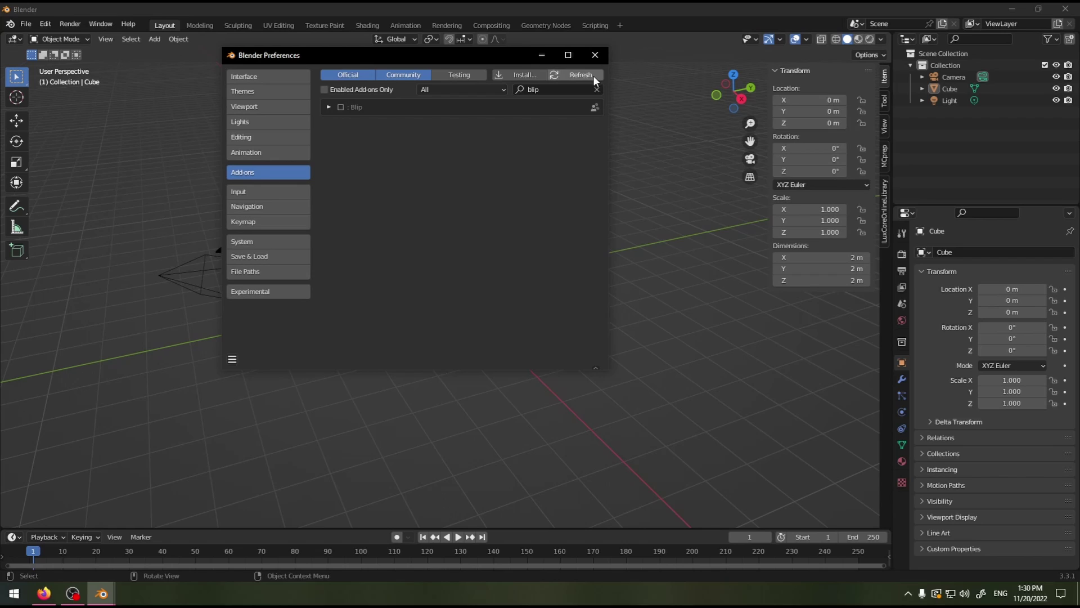
# - Re-enter the 'blip' filter, re-enable the Blip add-on, and close Preferences
pyautogui.click(548, 90)
pyautogui.press('BackSpace')
pyautogui.write('blip')
pyautogui.press('Return')
pyautogui.click(341, 107)
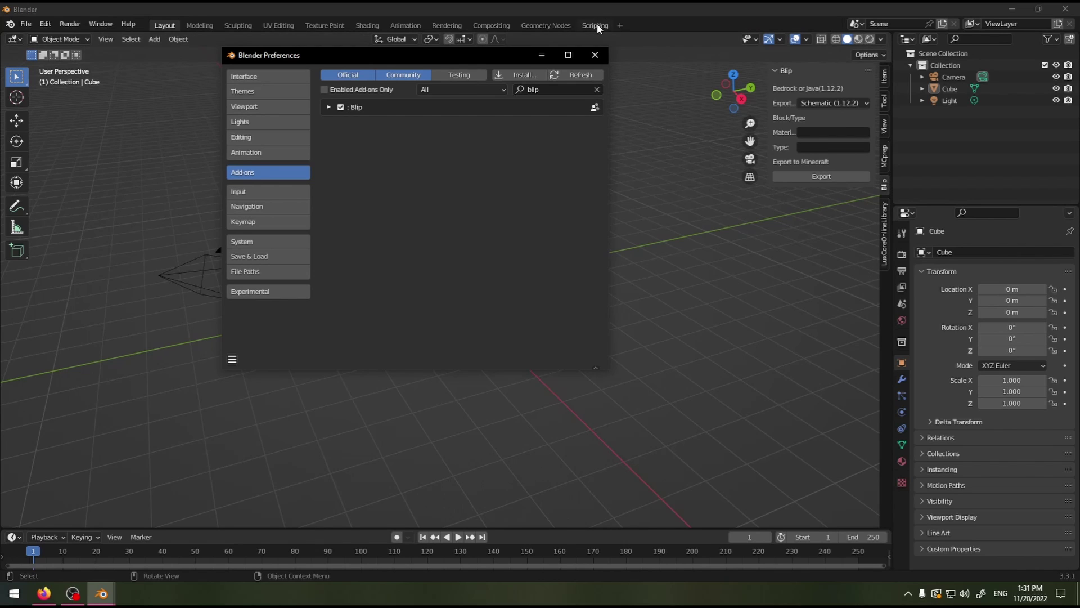
pyautogui.click(674, 49)
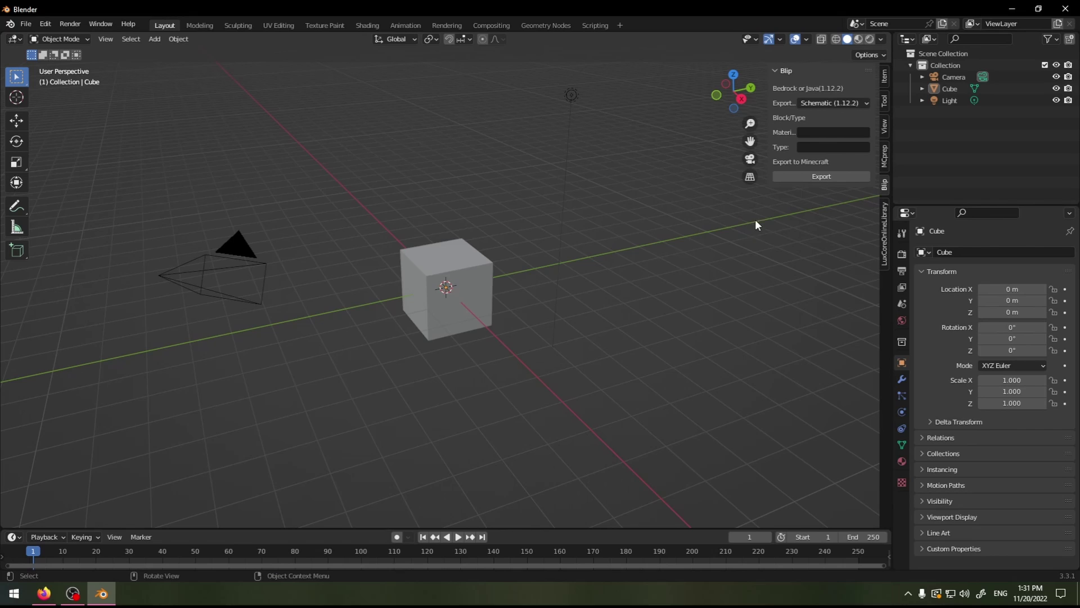
# - Open File Explorer and check Desktop\Resources\blip contains blip.exe and gzip.exe
pyautogui.hotkey('alt', 'space')
pyautogui.write('Explorer')
pyautogui.press('Return')
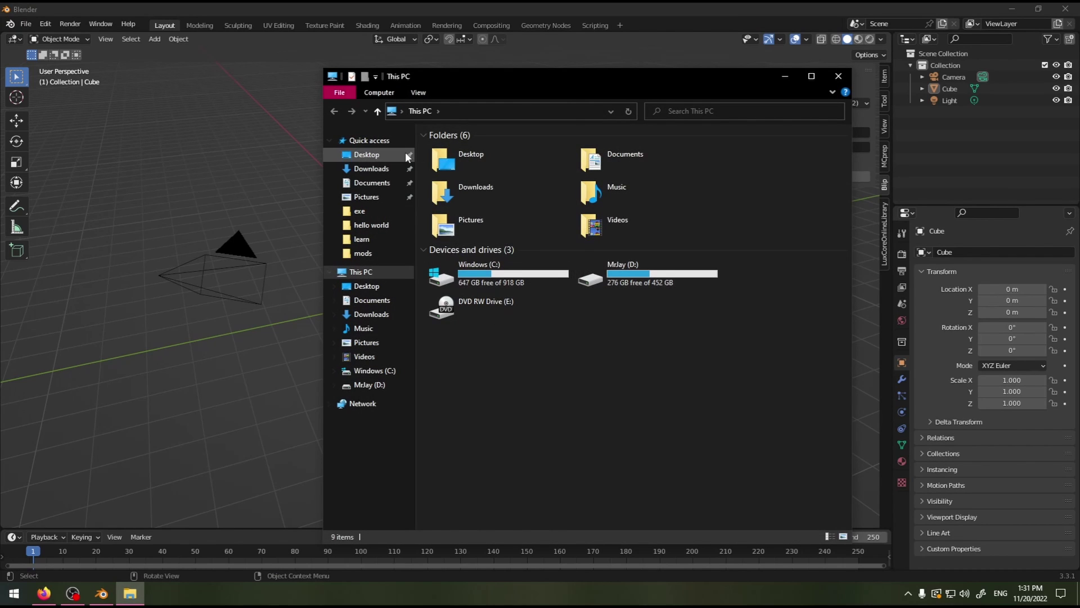
pyautogui.click(375, 155)
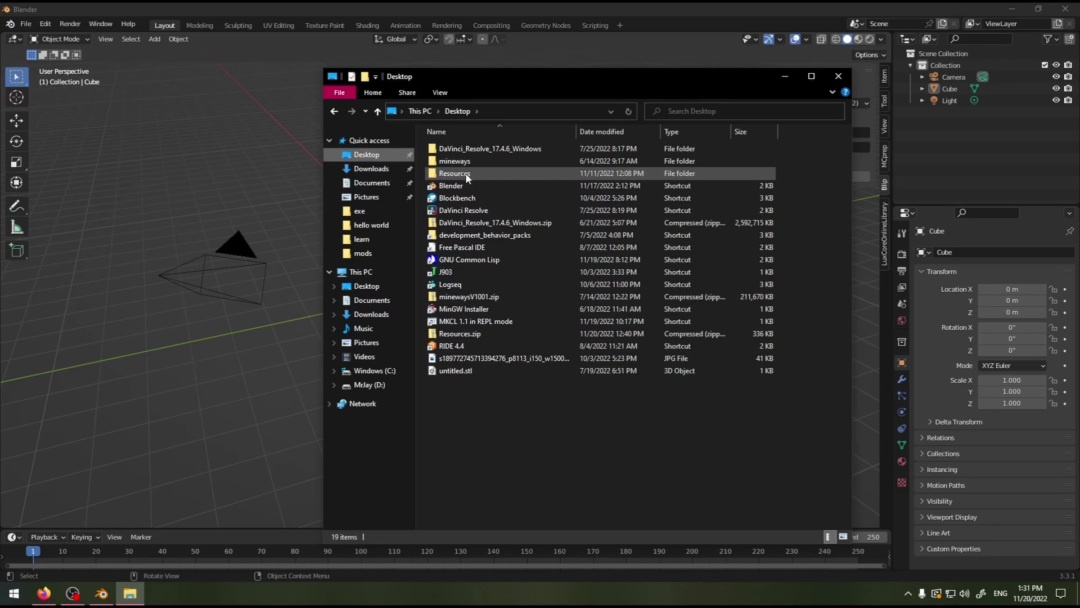
pyautogui.doubleClick(446, 171)
pyautogui.click(458, 150)
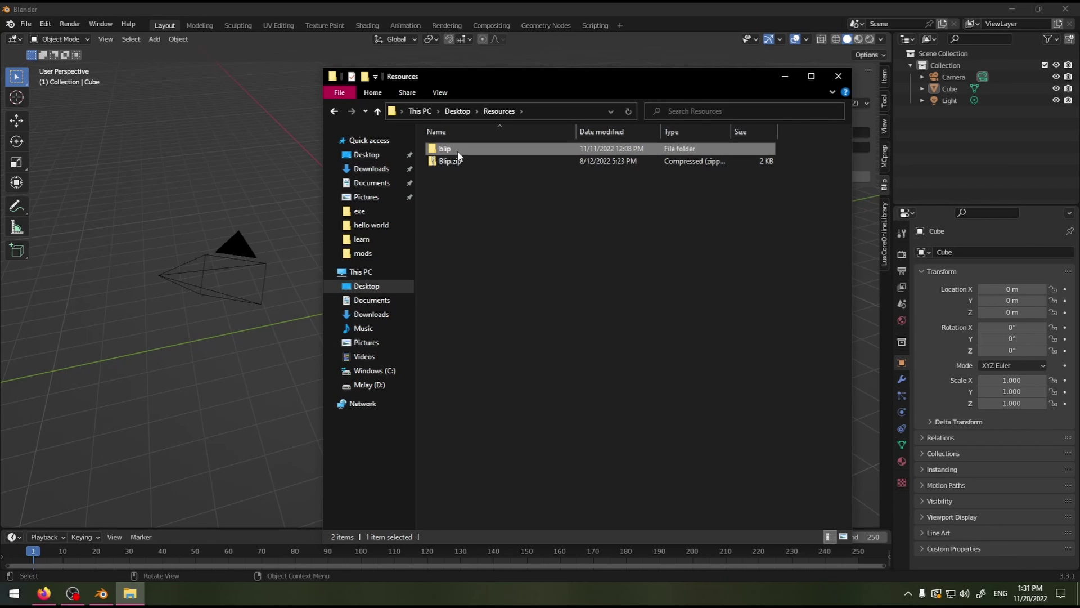
pyautogui.doubleClick(458, 150)
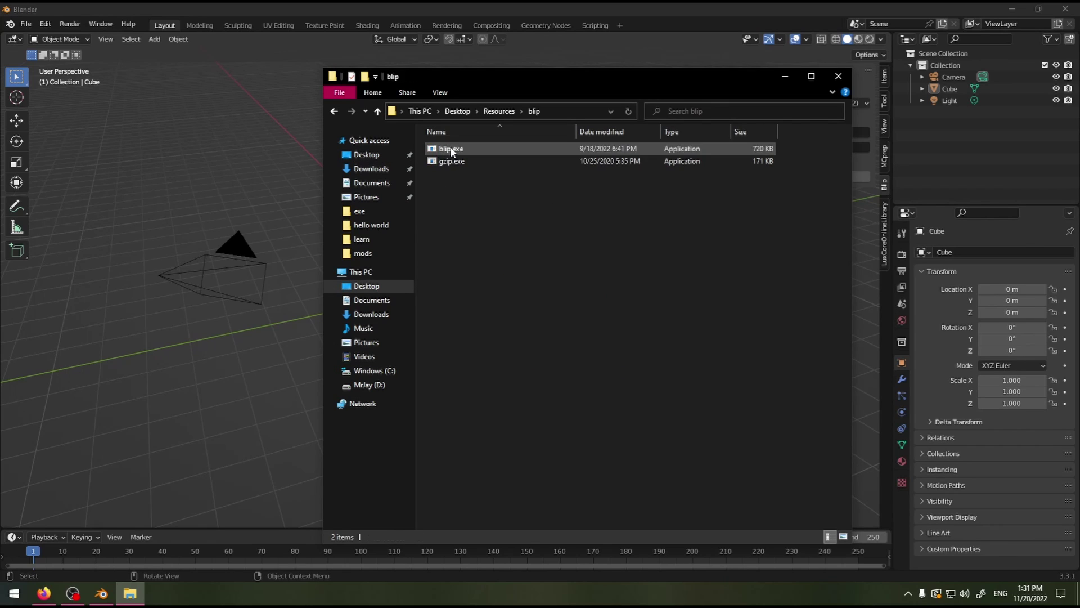
pyautogui.click(504, 112)
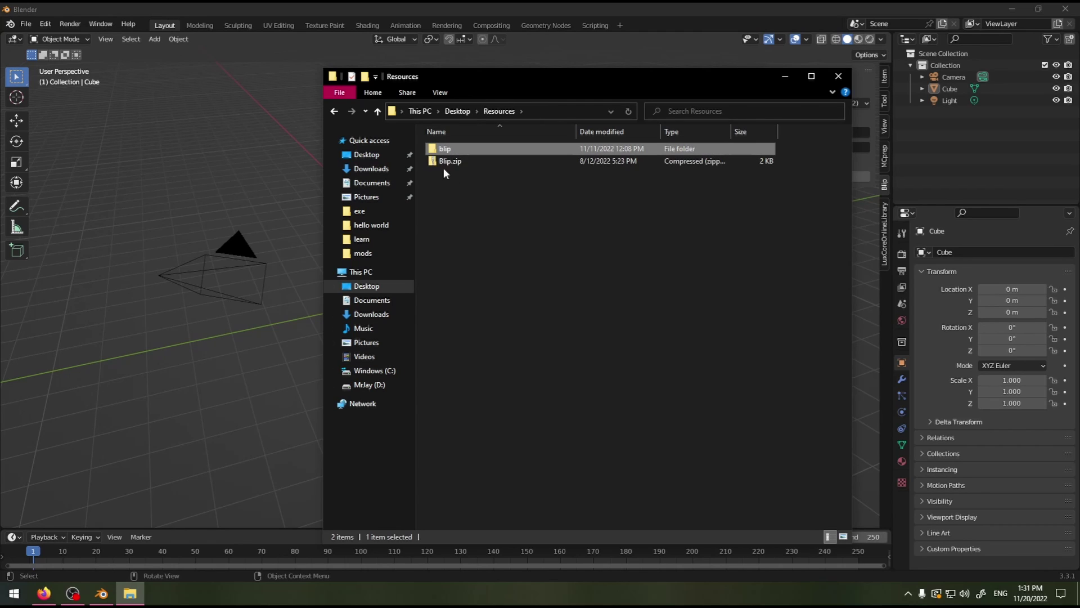
# - Confirm C:\blip also holds blip.exe and gzip.exe, ending at the C: root
pyautogui.click(363, 370)
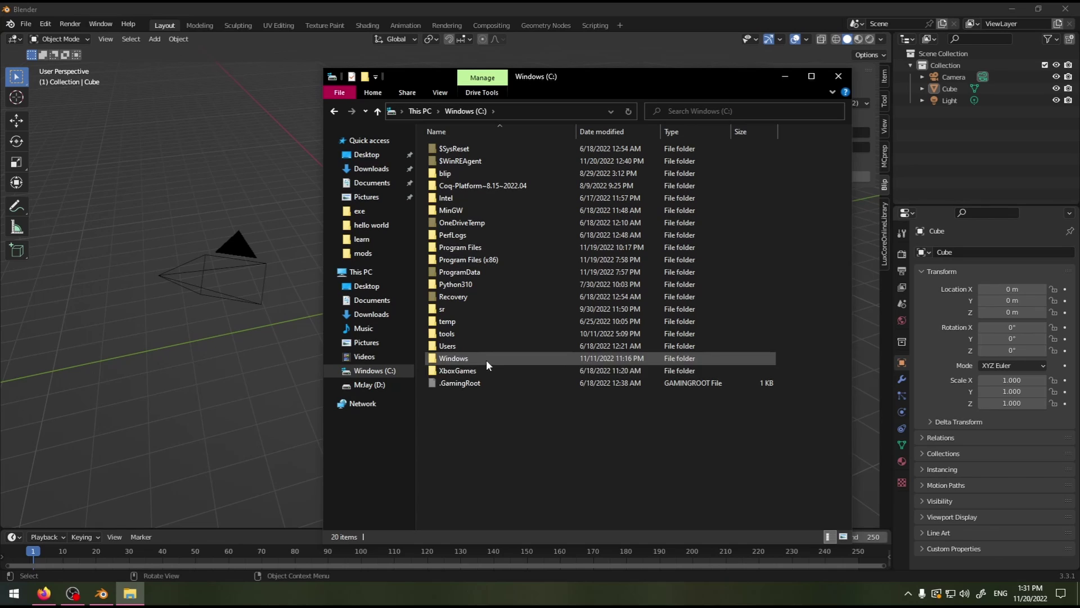
pyautogui.doubleClick(451, 173)
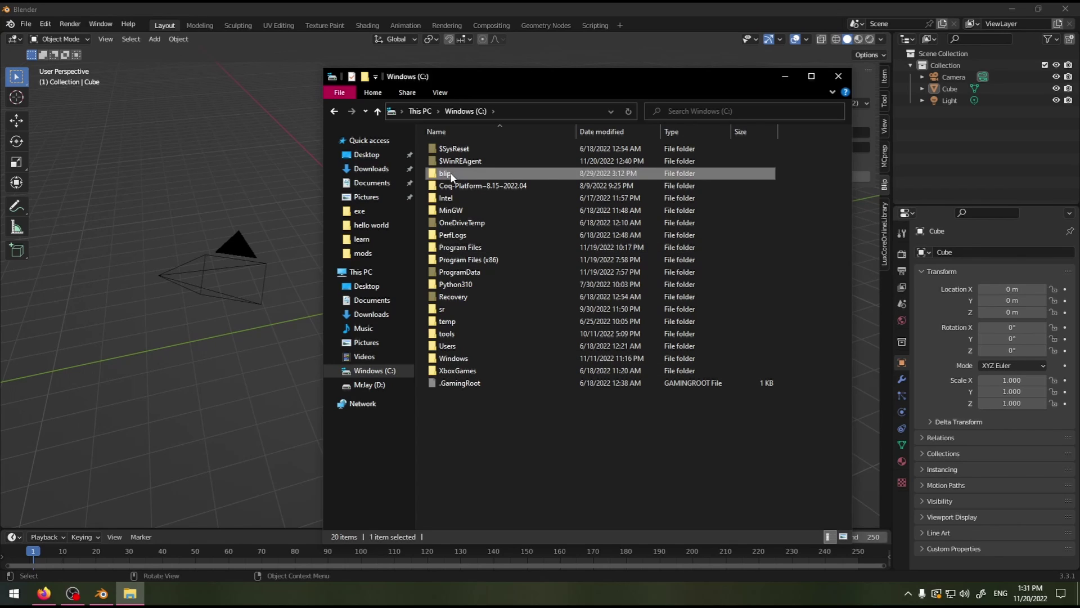
pyautogui.click(468, 110)
# - Close File Explorer to return to the cube scene with the Blip Schematic (1.12.2) export panel
pyautogui.click(843, 77)
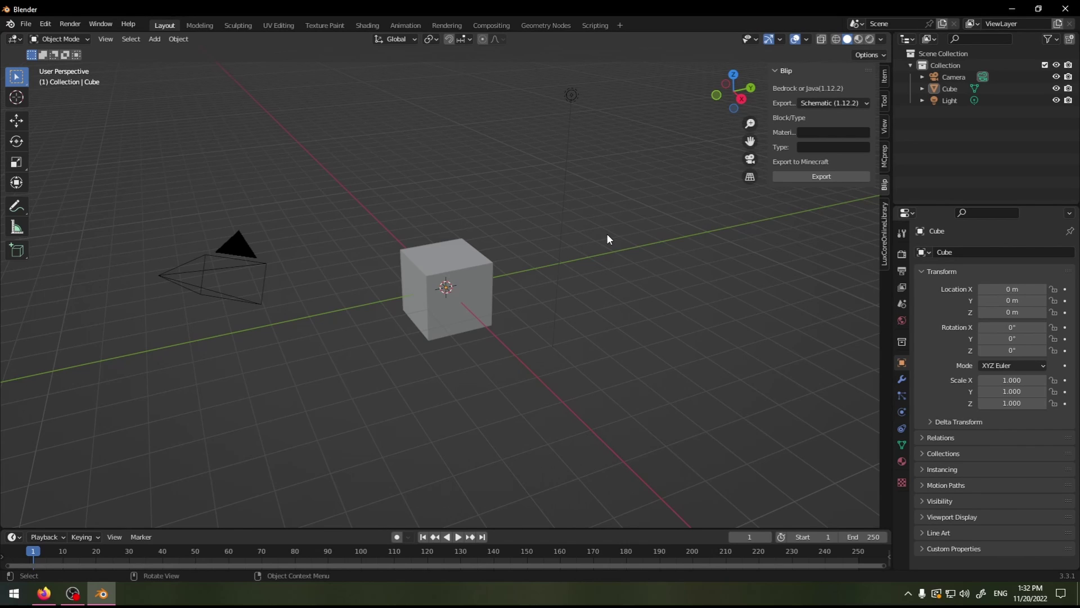
pyautogui.moveTo(602, 234)
pyautogui.mouseDown(button='middle')
pyautogui.moveTo(587, 234)
pyautogui.moveTo(602, 235)
pyautogui.mouseUp(button='middle')
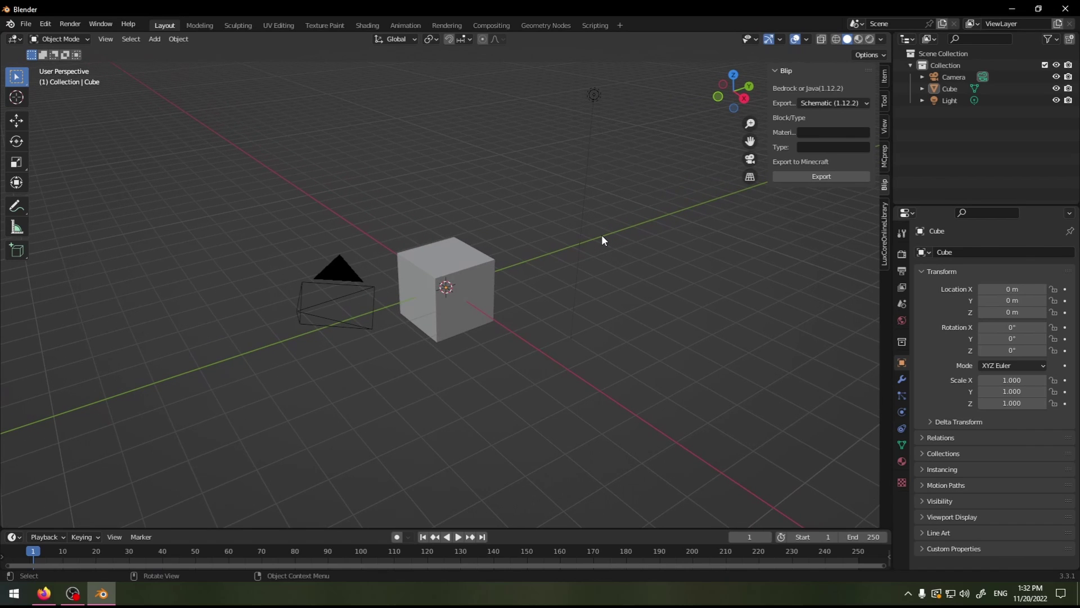